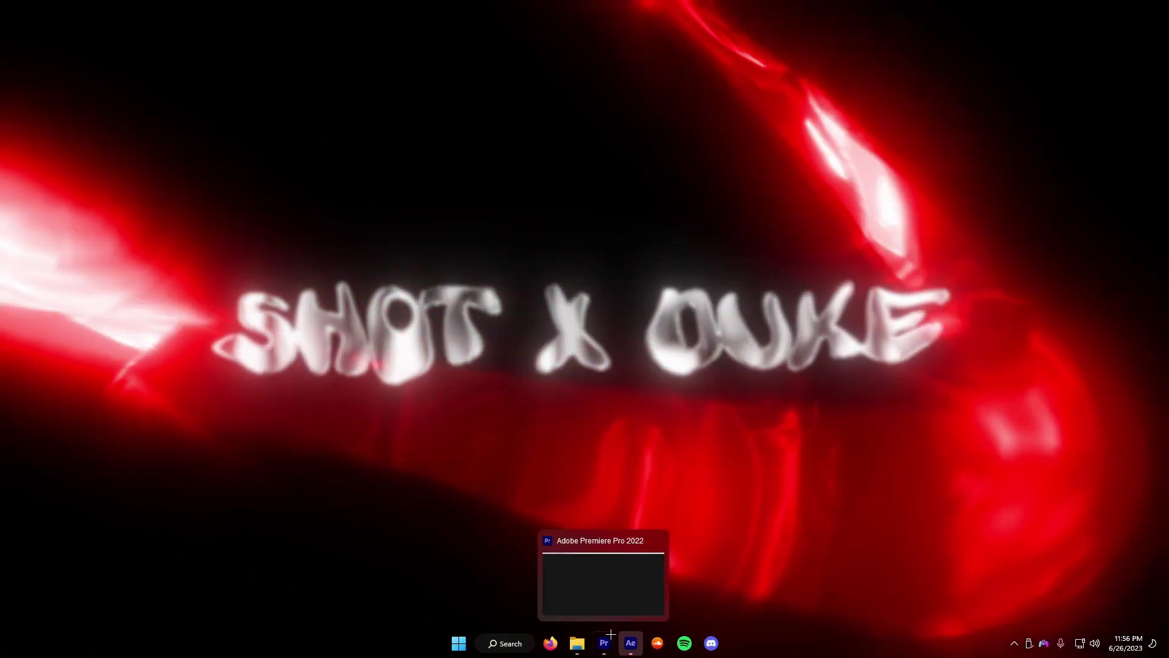
- Bring After Effects 2022 forward to its Home screen listing recent projects
{"action": "left_click", "coordinate": [604, 642]}
{"action": "left_click", "coordinate": [620, 641]}
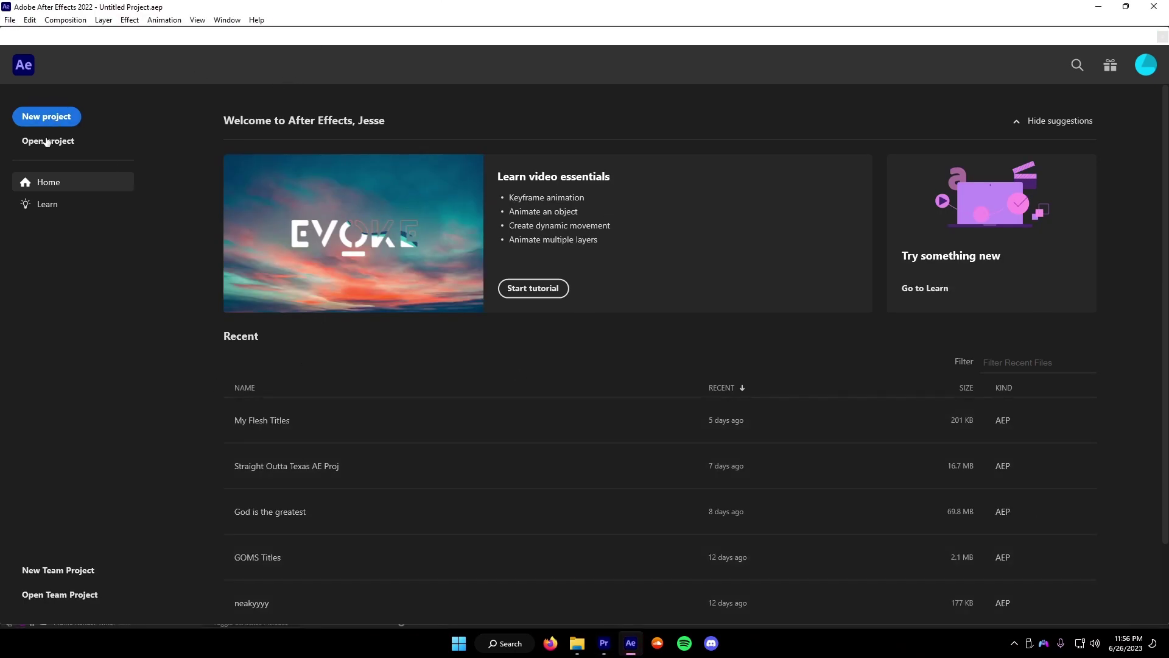
- Name the project Proxy tut, add a Music Videos preset sequence, and start an import
{"action": "left_click", "coordinate": [1099, 6]}
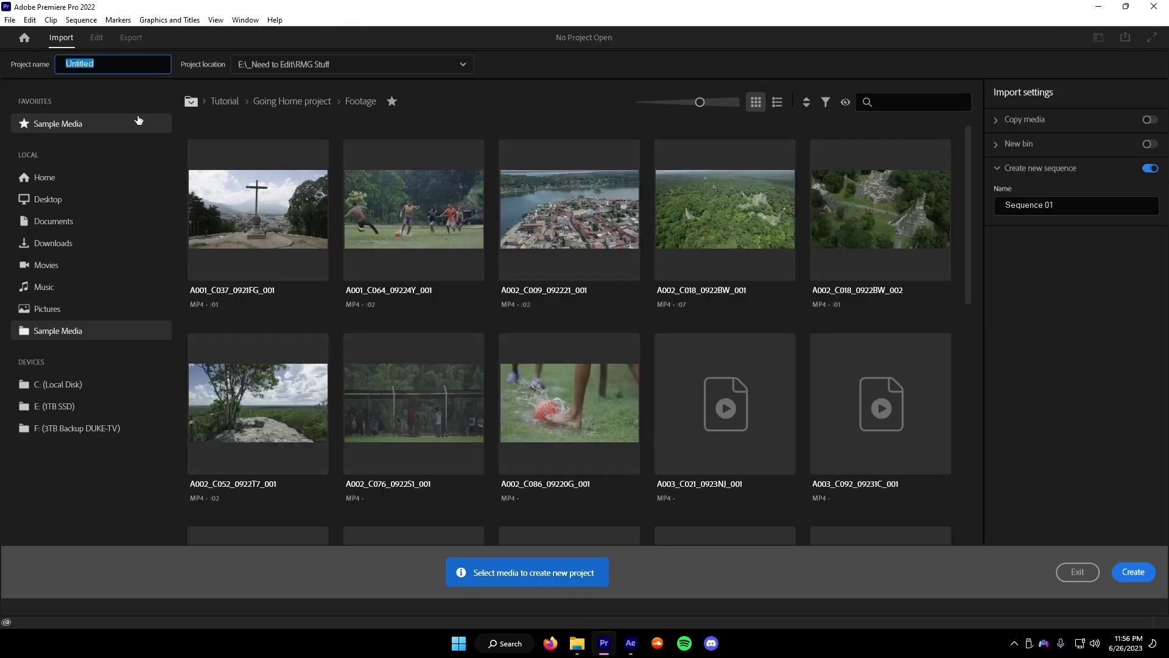
{"action": "type", "text": "te"}
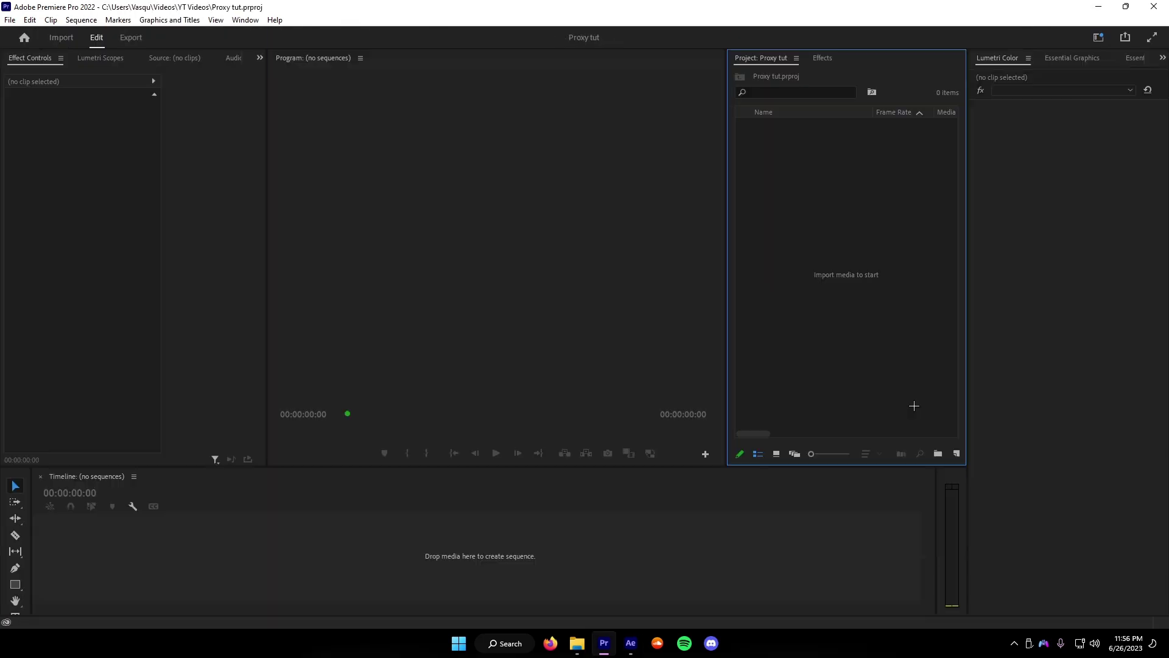
{"action": "left_click", "coordinate": [955, 452]}
{"action": "left_click", "coordinate": [966, 467]}
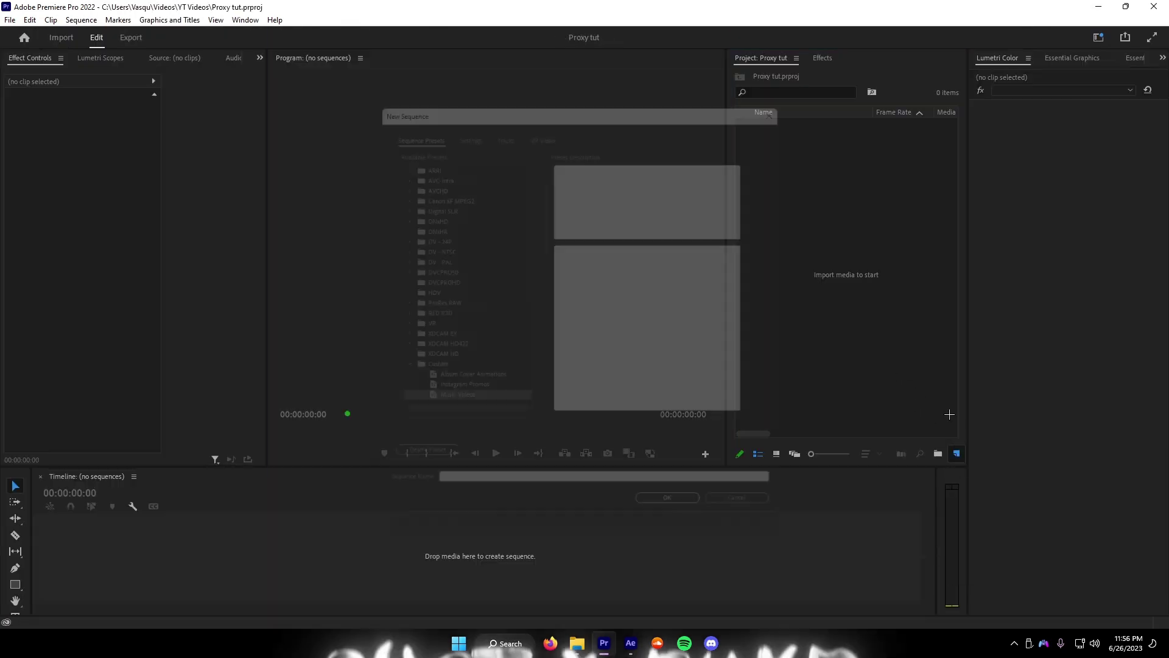
{"action": "key", "text": "Return"}
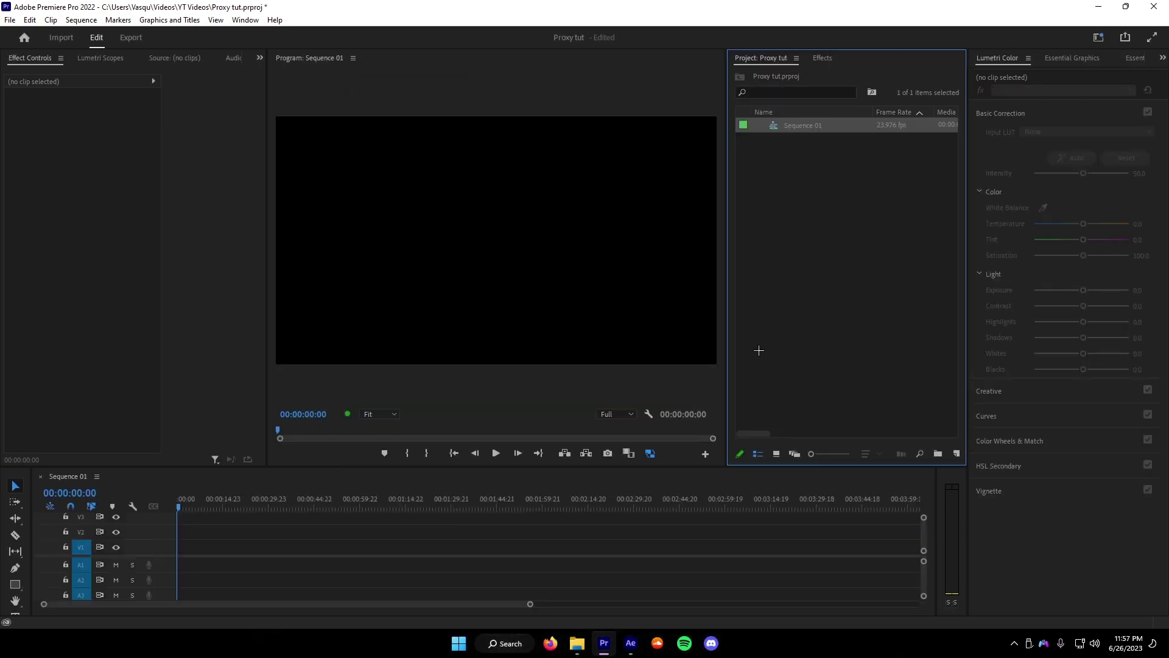
{"action": "left_click", "coordinate": [790, 221]}
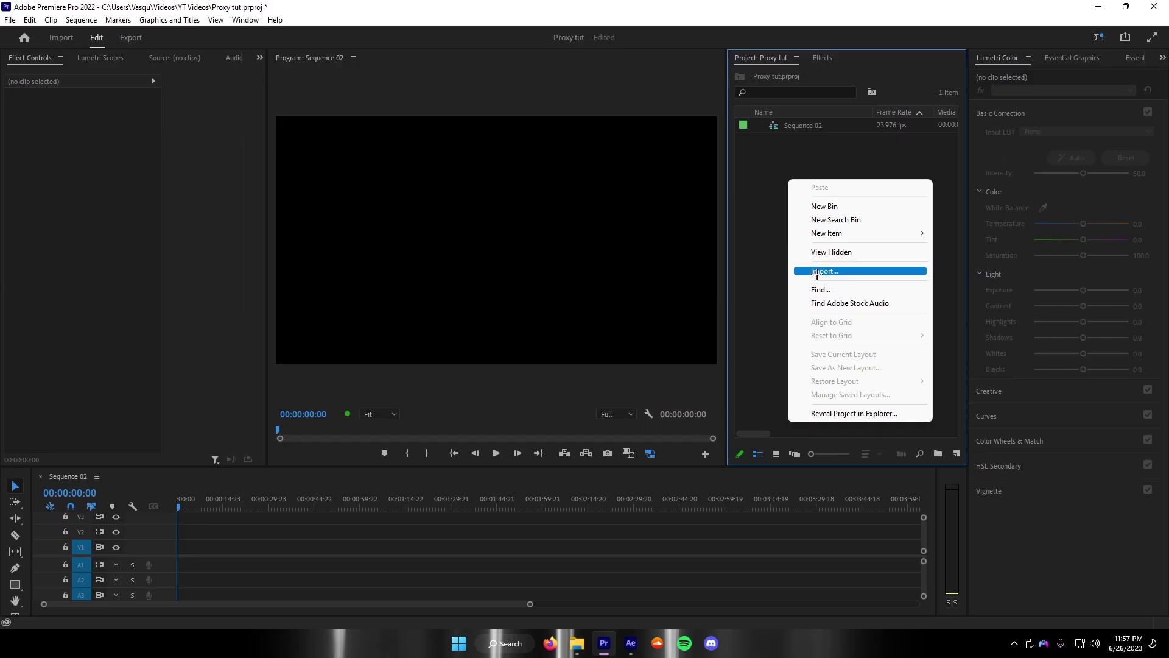
{"action": "left_click", "coordinate": [828, 268]}
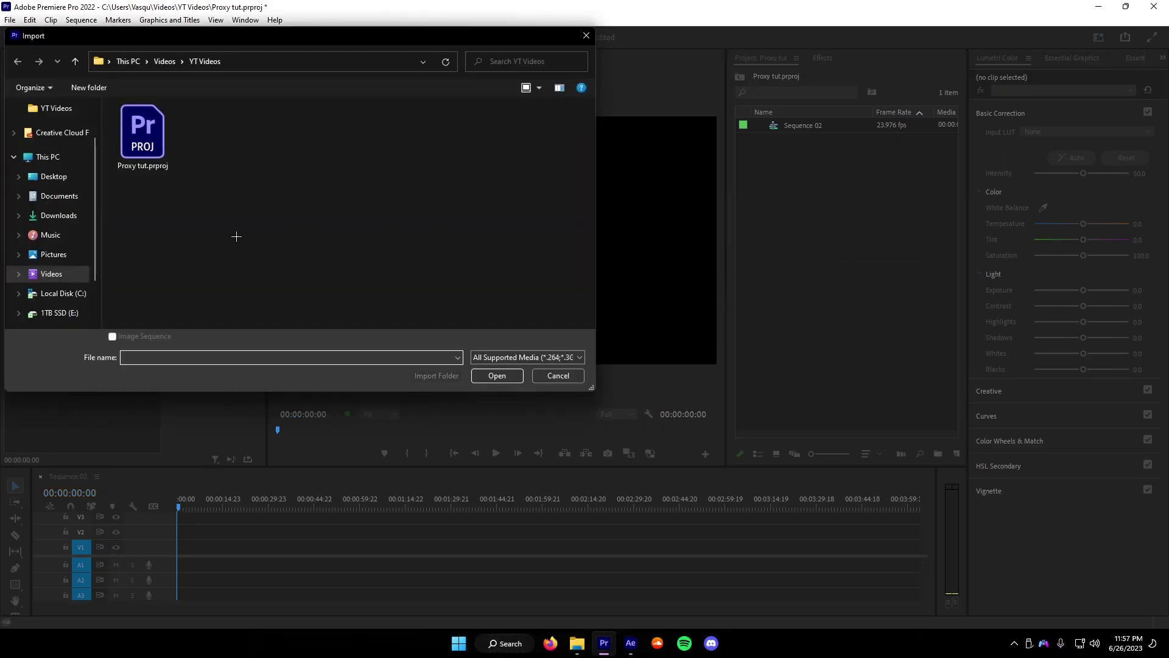
- Import the Autumn Chelsea music video from Videos and open Create Proxies for it
{"action": "left_click", "coordinate": [165, 61]}
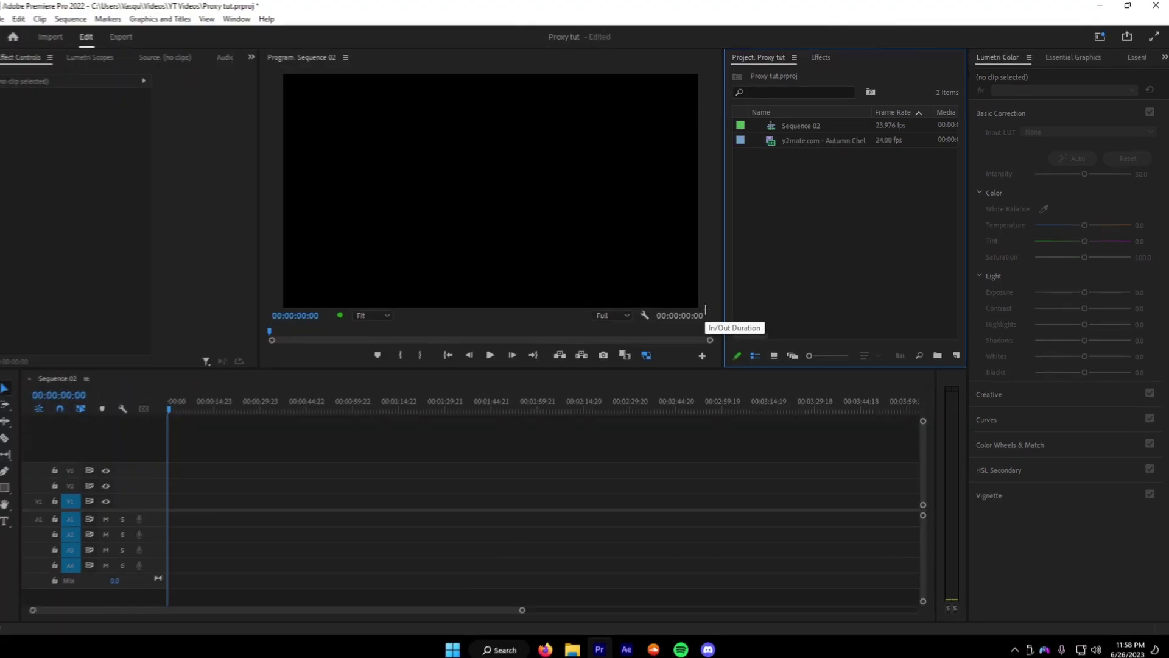
{"action": "left_click", "coordinate": [793, 140]}
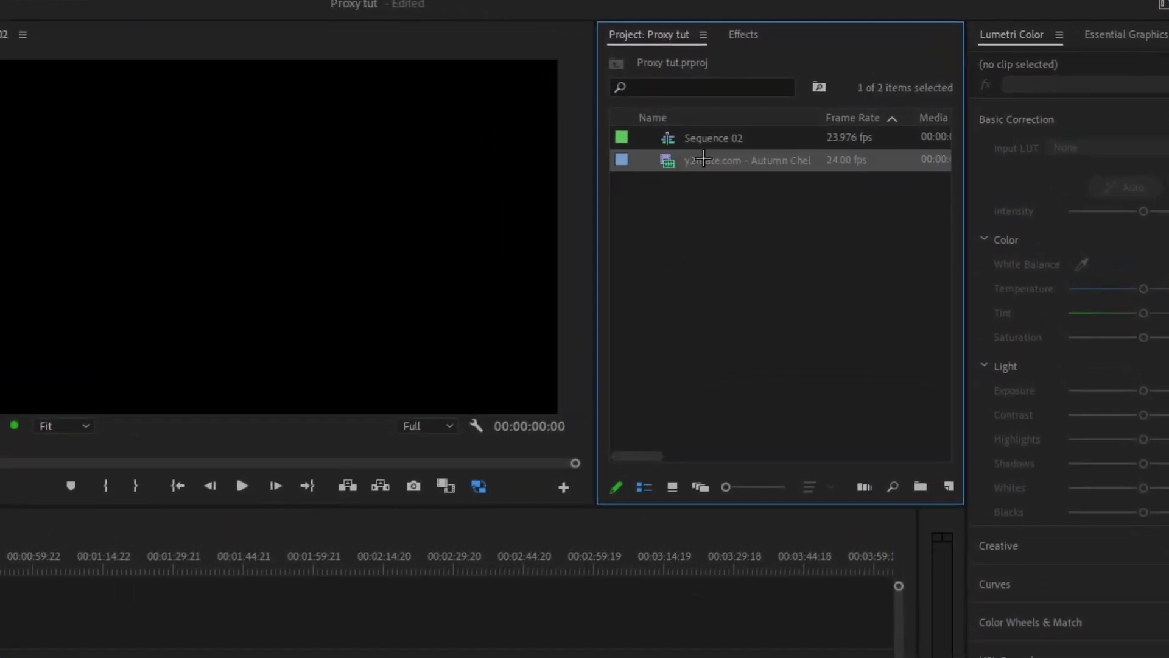
{"action": "right_click", "coordinate": [794, 140]}
{"action": "mouse_move", "coordinate": [740, 555]}
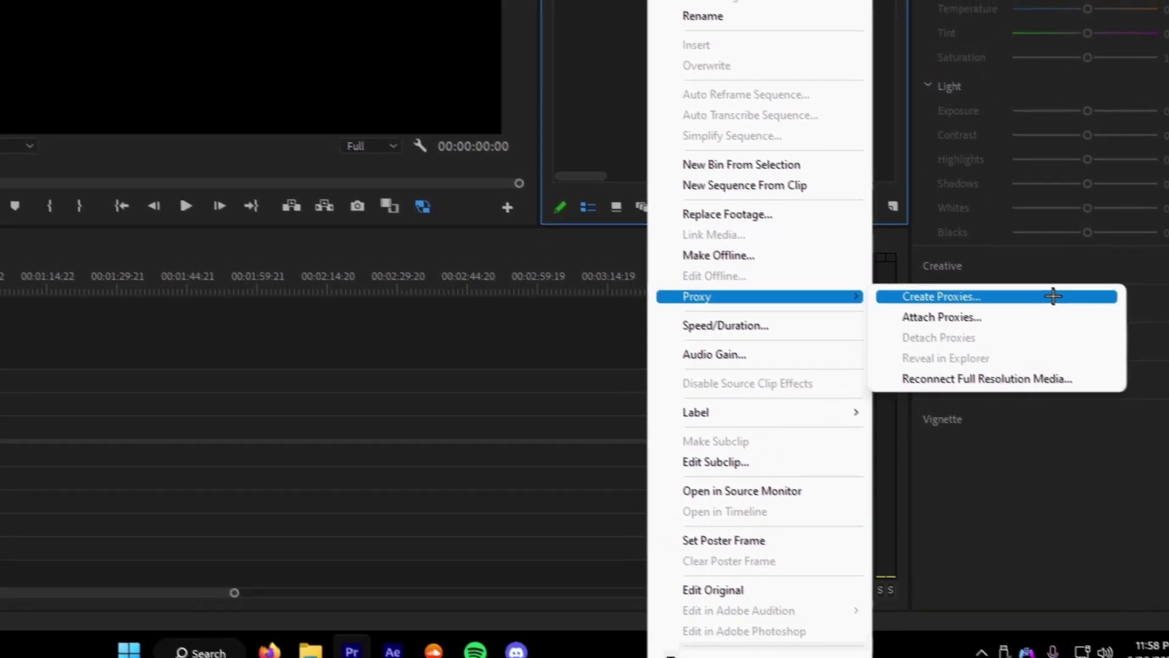
{"action": "left_click", "coordinate": [1035, 282]}
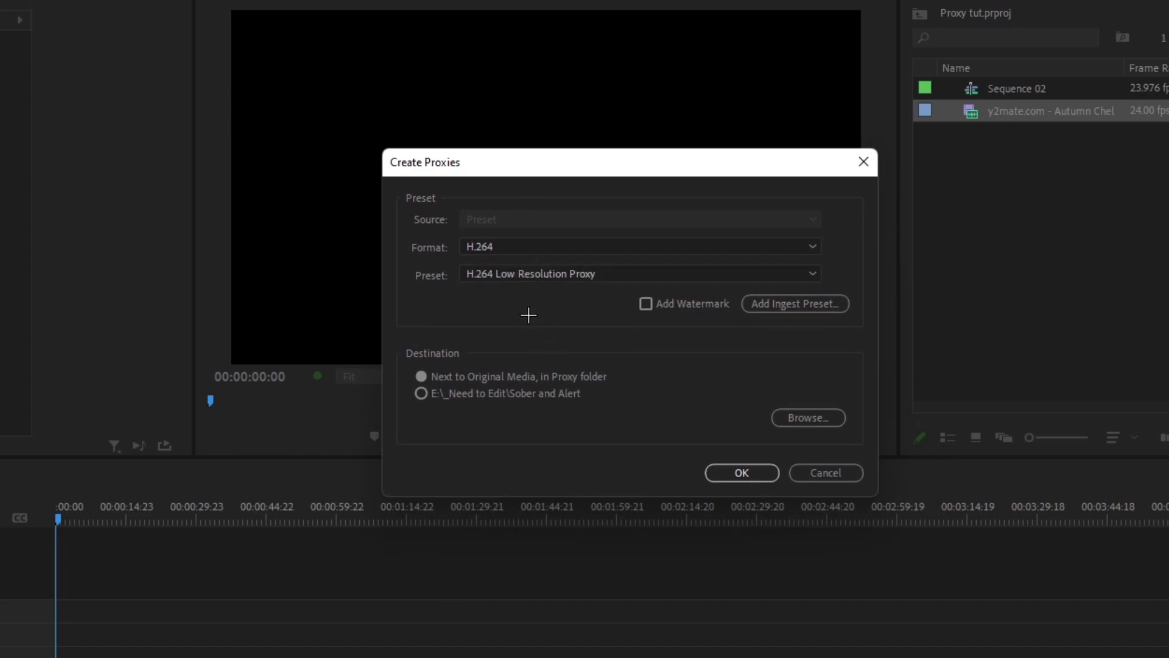
- Create H.264 Low Resolution Proxy proxies saved next to the original media
{"action": "left_click", "coordinate": [539, 245]}
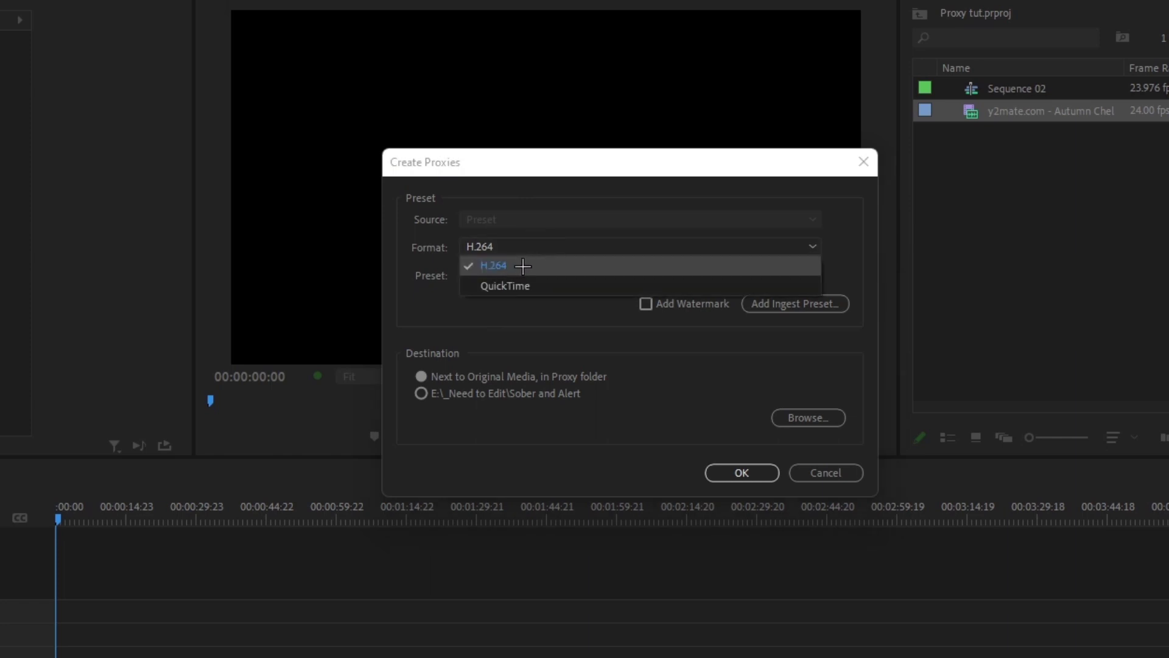
{"action": "left_click", "coordinate": [522, 266]}
{"action": "left_click", "coordinate": [541, 274]}
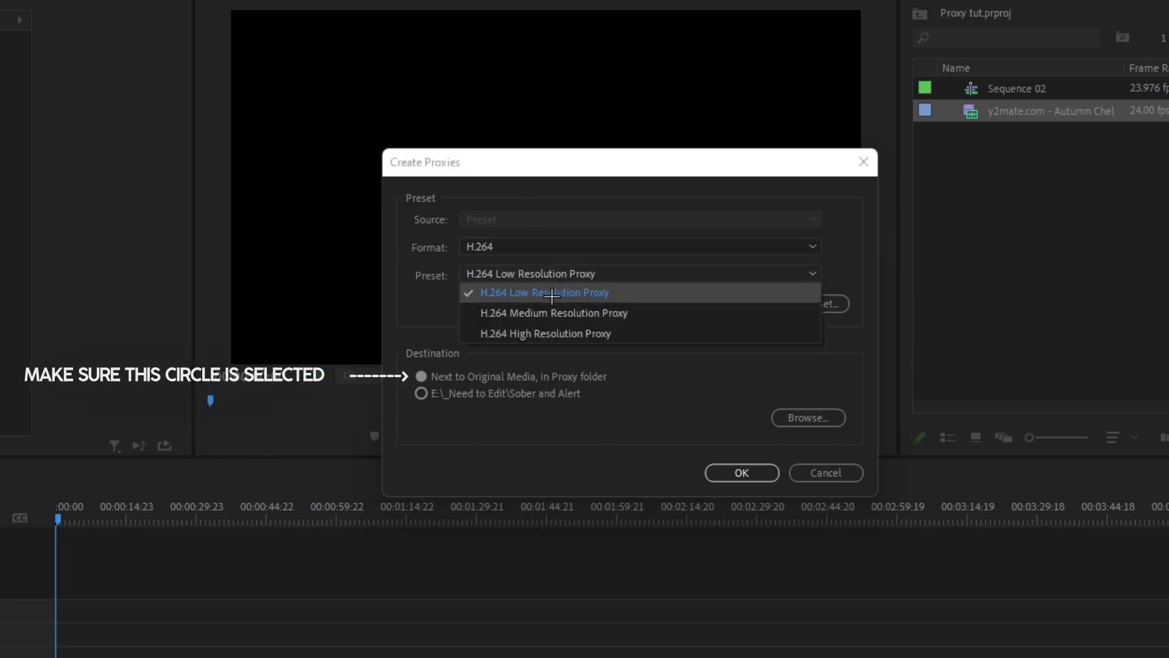
{"action": "left_click", "coordinate": [634, 292]}
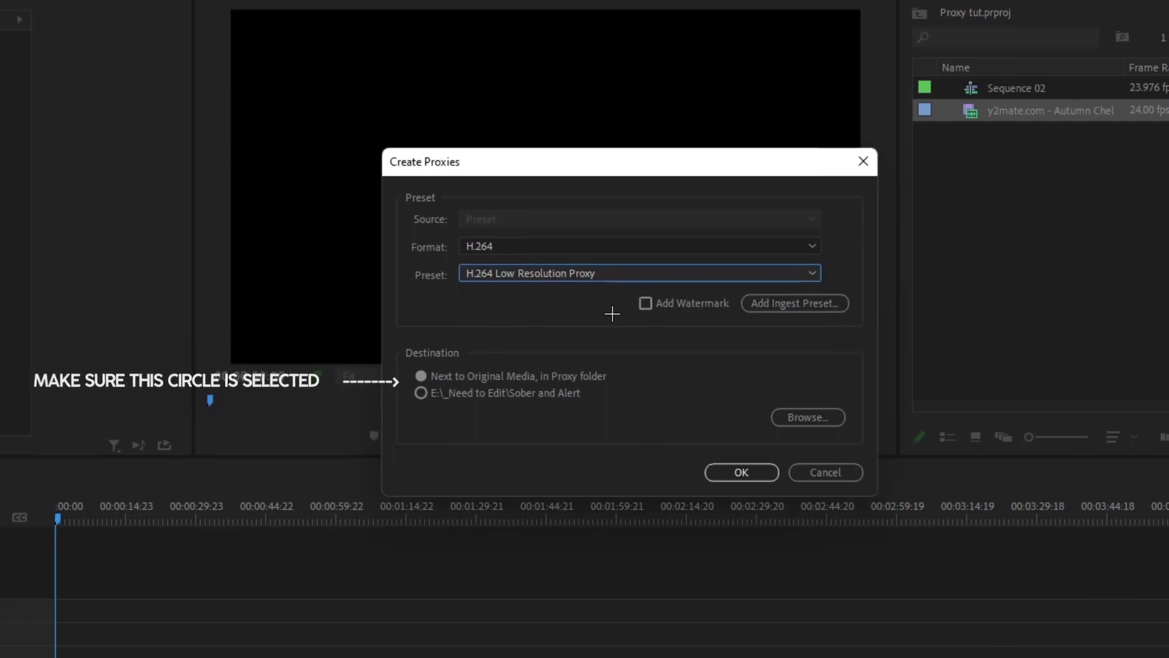
{"action": "left_click", "coordinate": [741, 472]}
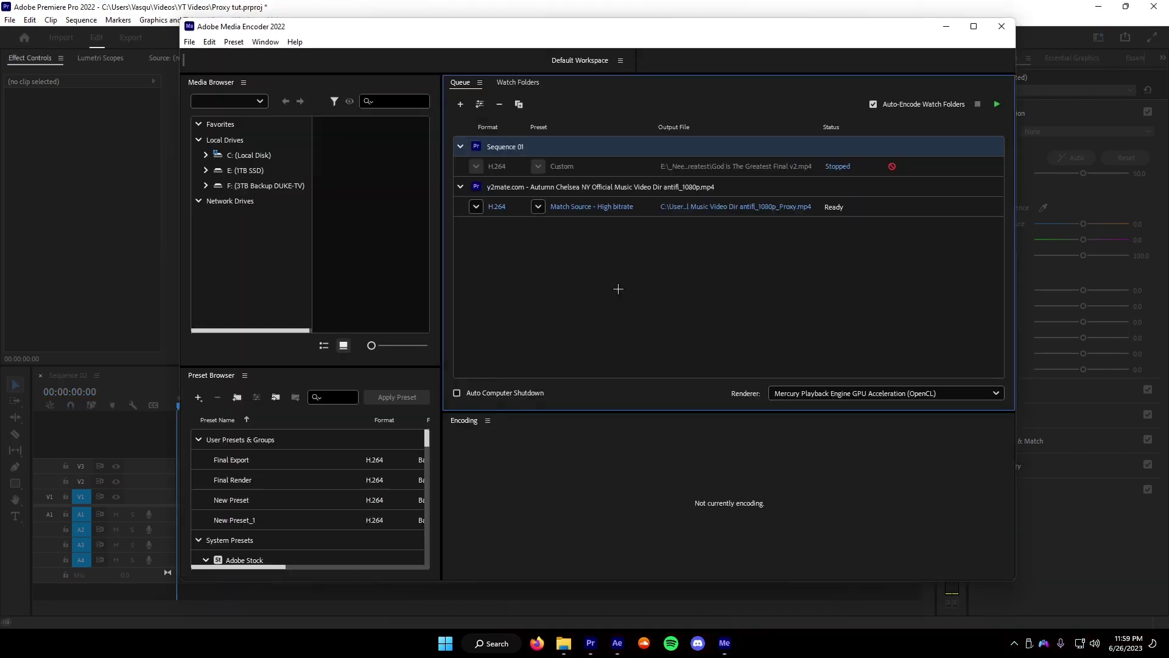
- Delete the stopped Sequence 01 job and reveal the finished 288 MB proxy file
{"action": "left_click", "coordinate": [524, 146]}
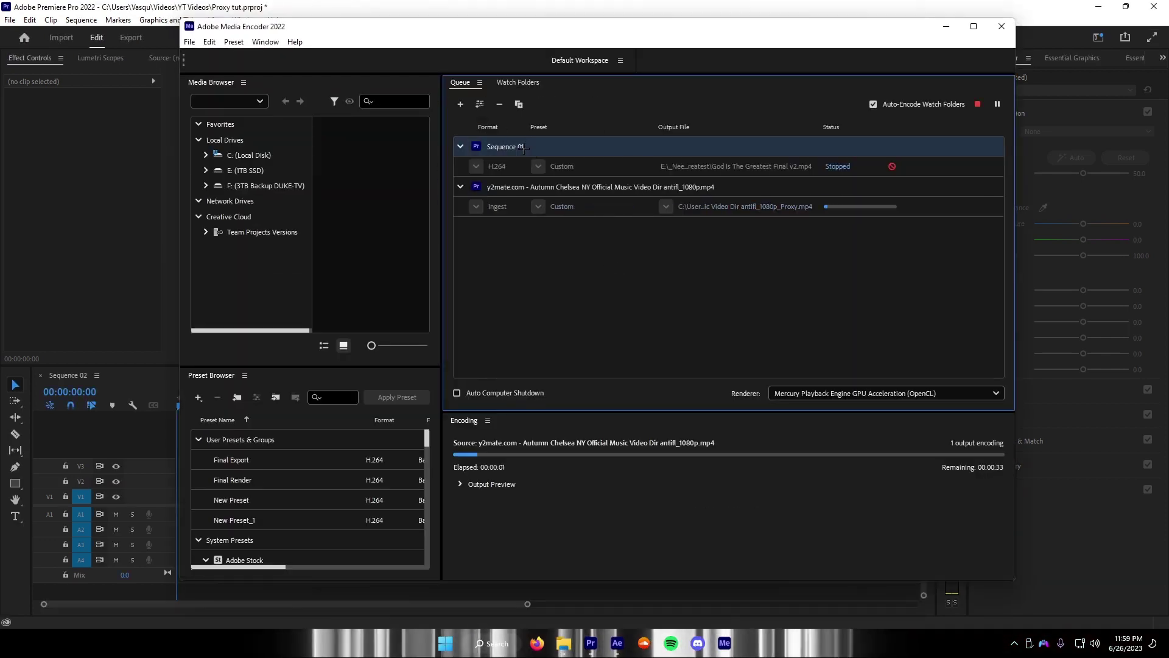
{"action": "key", "text": "Delete"}
{"action": "left_click", "coordinate": [461, 484]}
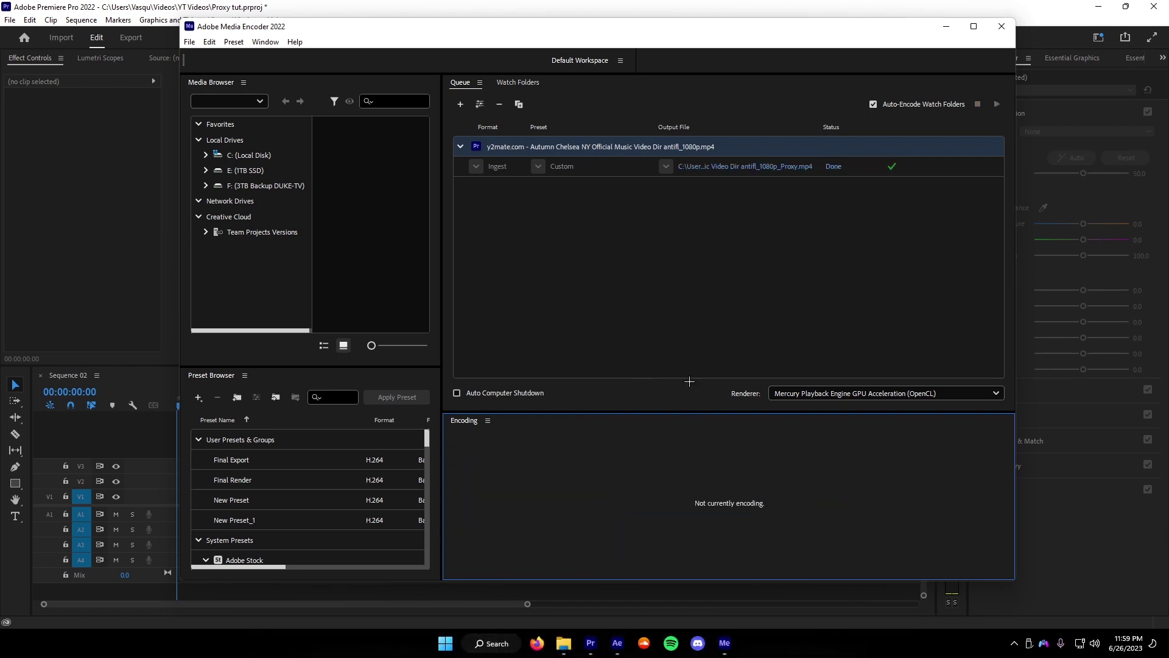
{"action": "left_click", "coordinate": [684, 350]}
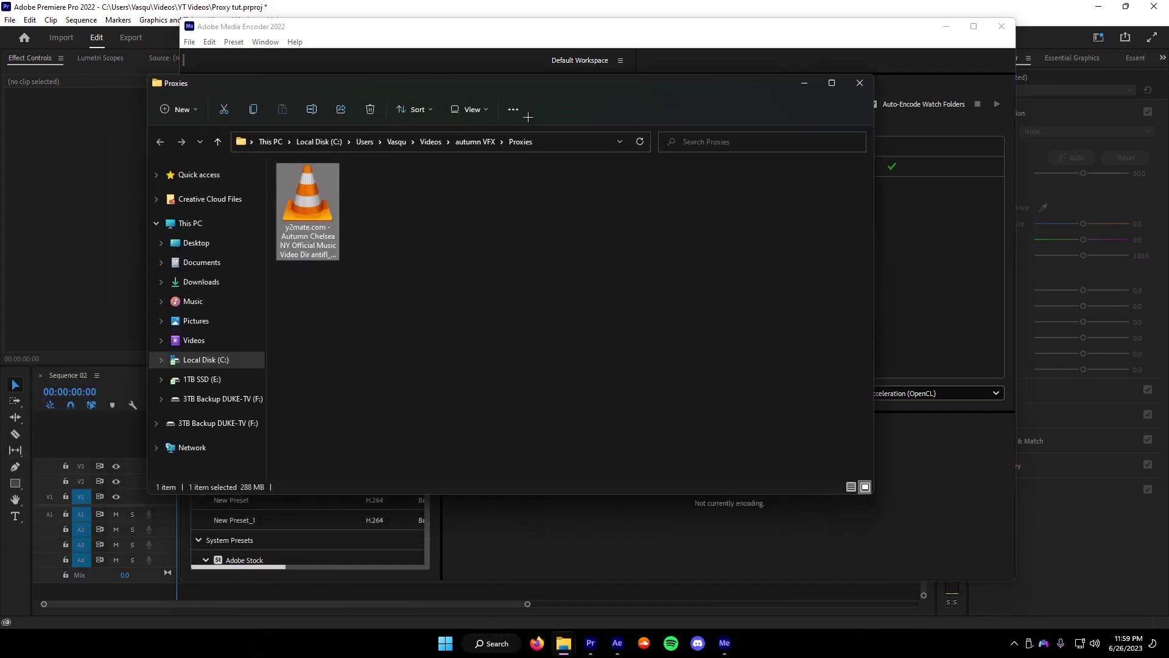
- Play the Autumn Chelsea proxy video from the Proxies folder
{"action": "key", "text": "Return"}
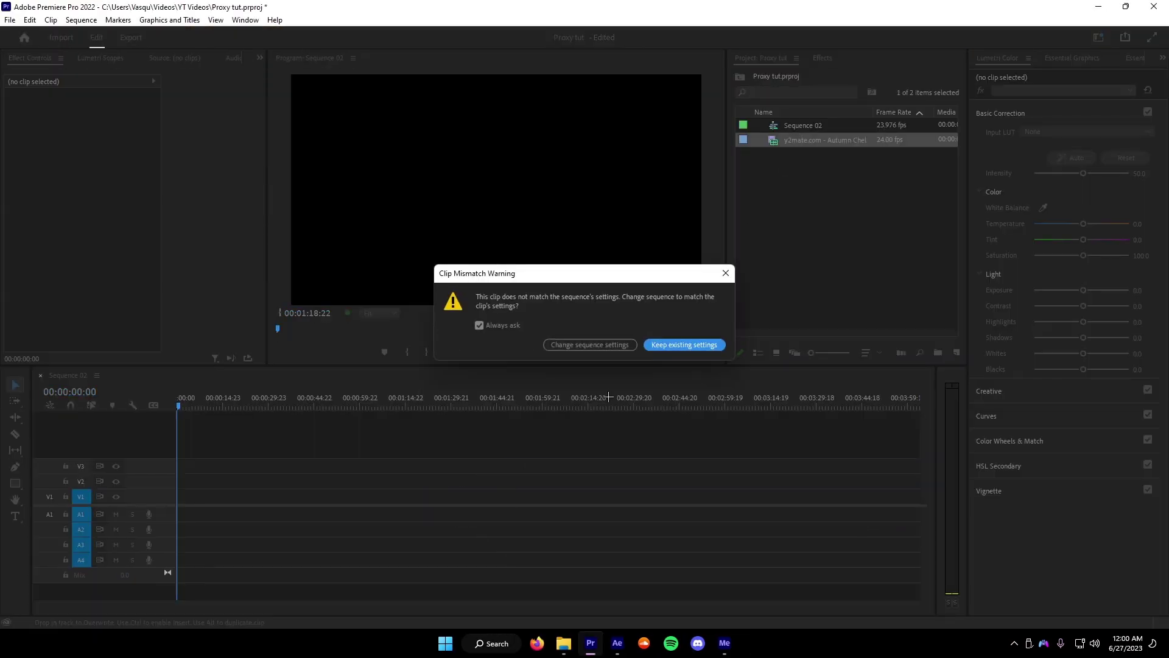
- Place the clip on Sequence 02 keeping existing settings and scale it to frame size
{"action": "left_click", "coordinate": [670, 345]}
{"action": "key", "text": "minus"}
{"action": "left_click", "coordinate": [422, 501]}
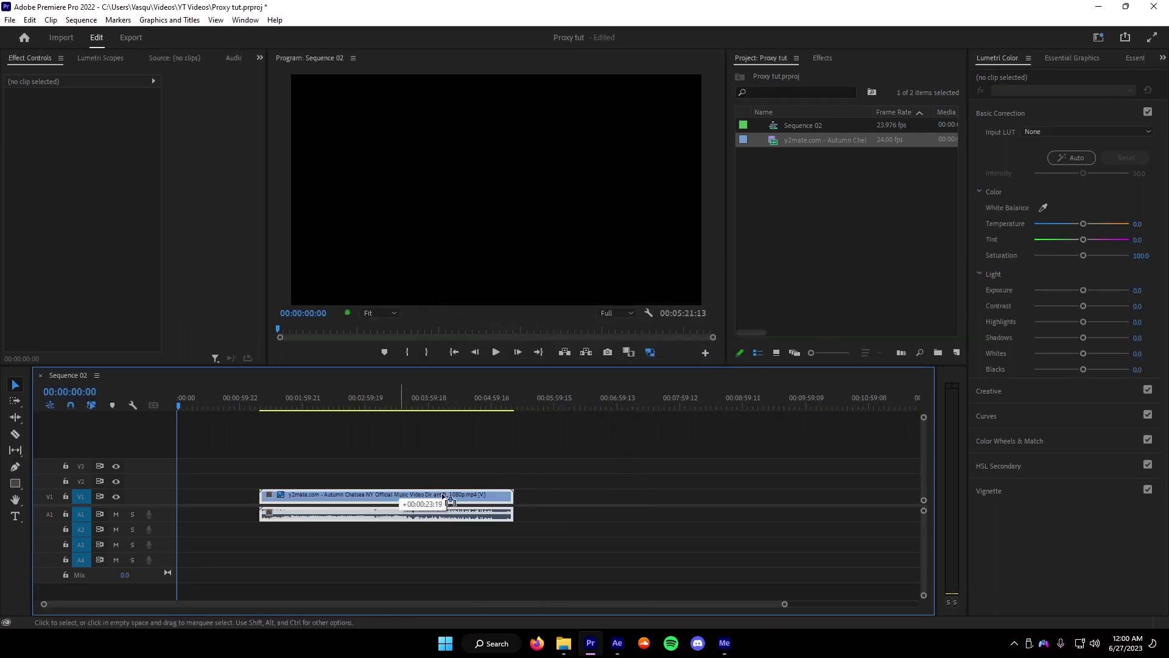
{"action": "left_click", "coordinate": [407, 404]}
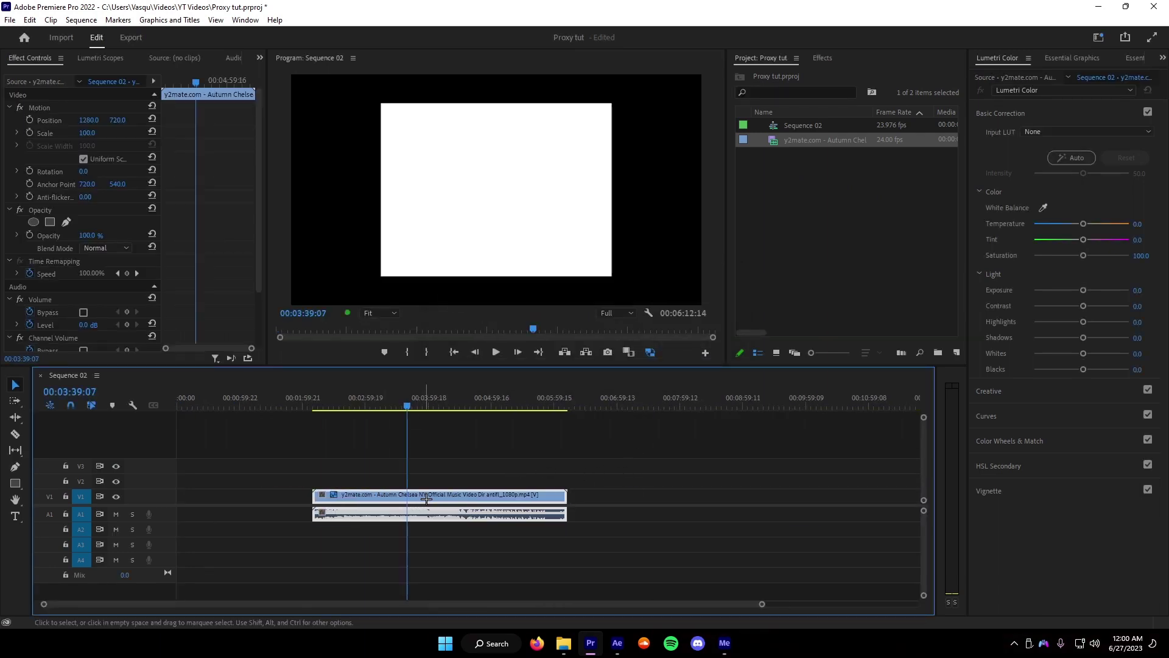
{"action": "right_click", "coordinate": [490, 512]}
{"action": "left_click", "coordinate": [508, 494]}
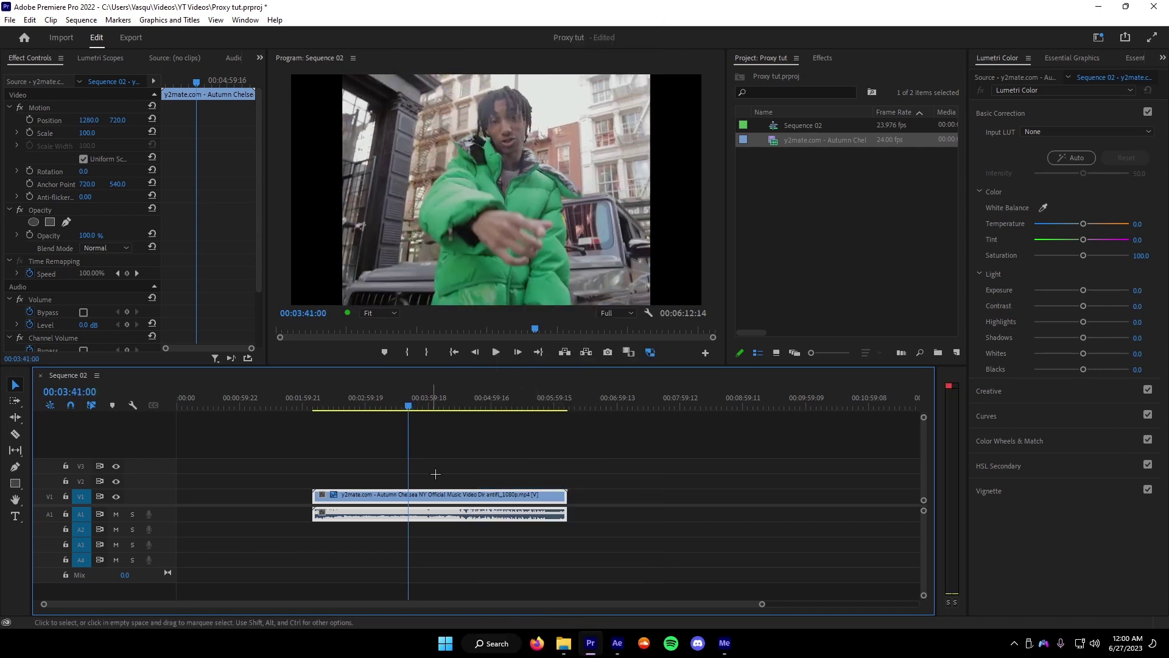
- Duplicate the clip onto V2 and replace the copy with an After Effects composition
{"action": "left_click", "coordinate": [399, 401]}
{"action": "left_click", "coordinate": [439, 458]}
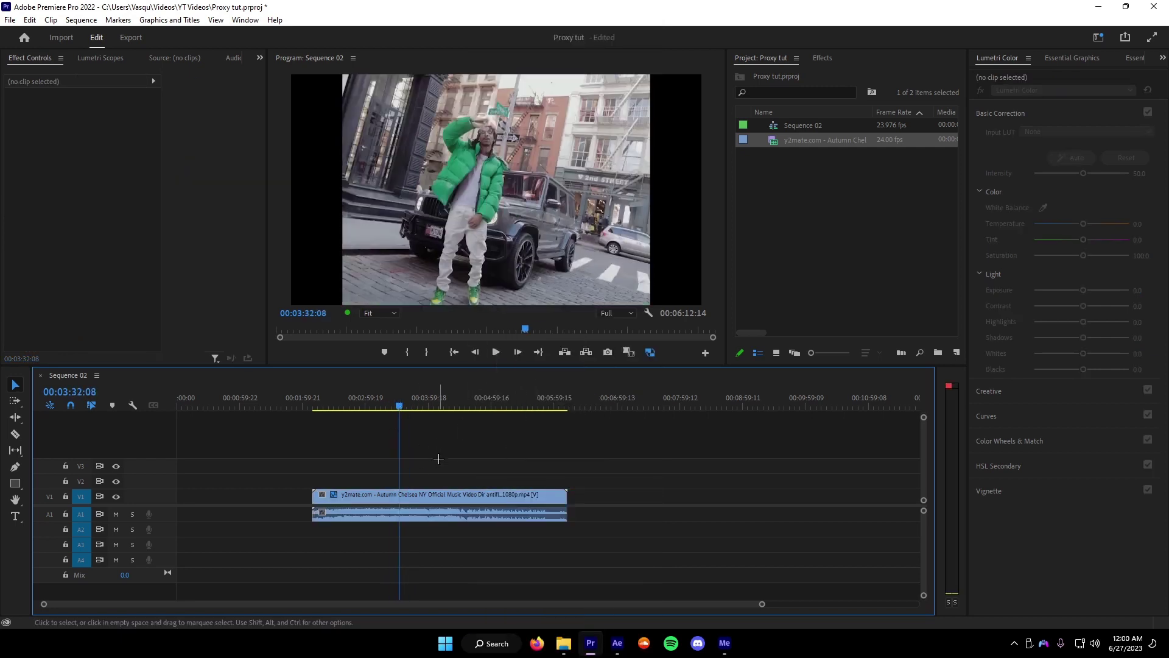
{"action": "right_click", "coordinate": [422, 494]}
{"action": "left_click_drag", "start_coordinate": [402, 497], "coordinate": [389, 487]}
{"action": "right_click", "coordinate": [382, 482]}
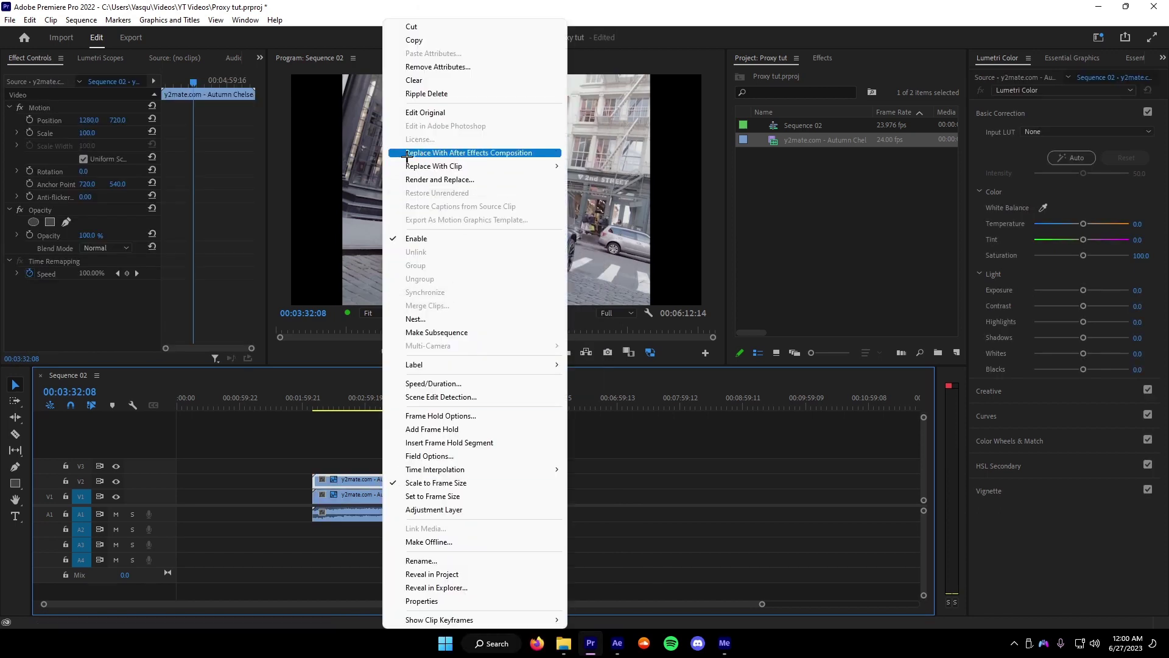
{"action": "left_click", "coordinate": [542, 154]}
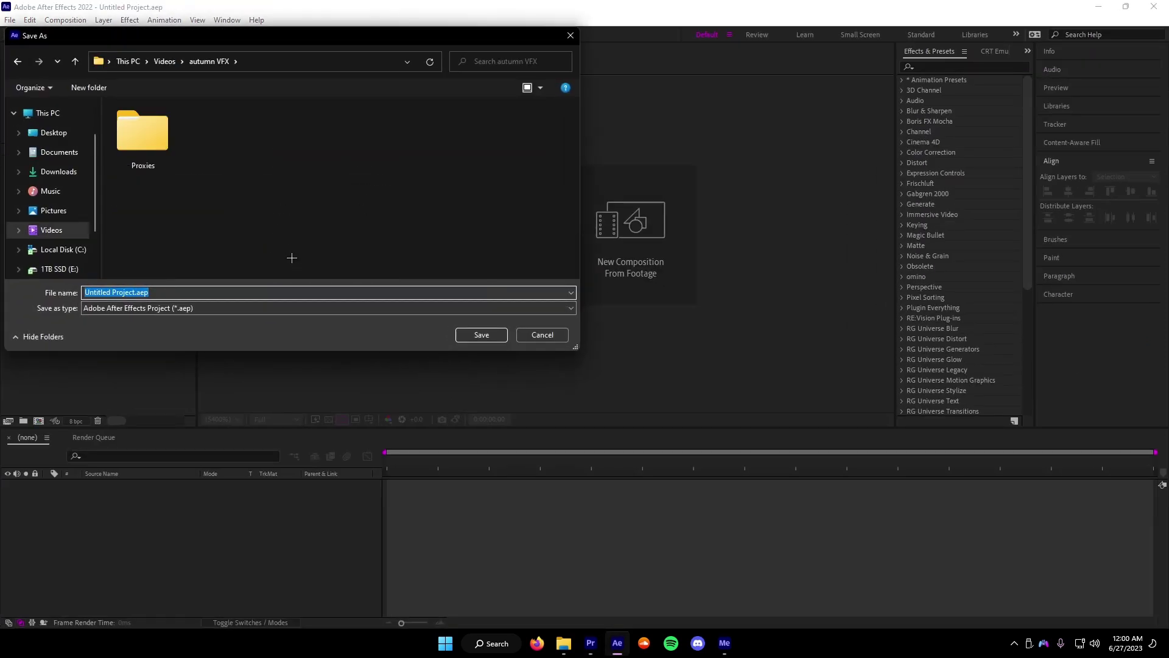
- Save the After Effects project as Autumn VFX and preview the footage in the comp
{"action": "type", "text": "Autumn VFX"}
{"action": "key", "text": "Return"}
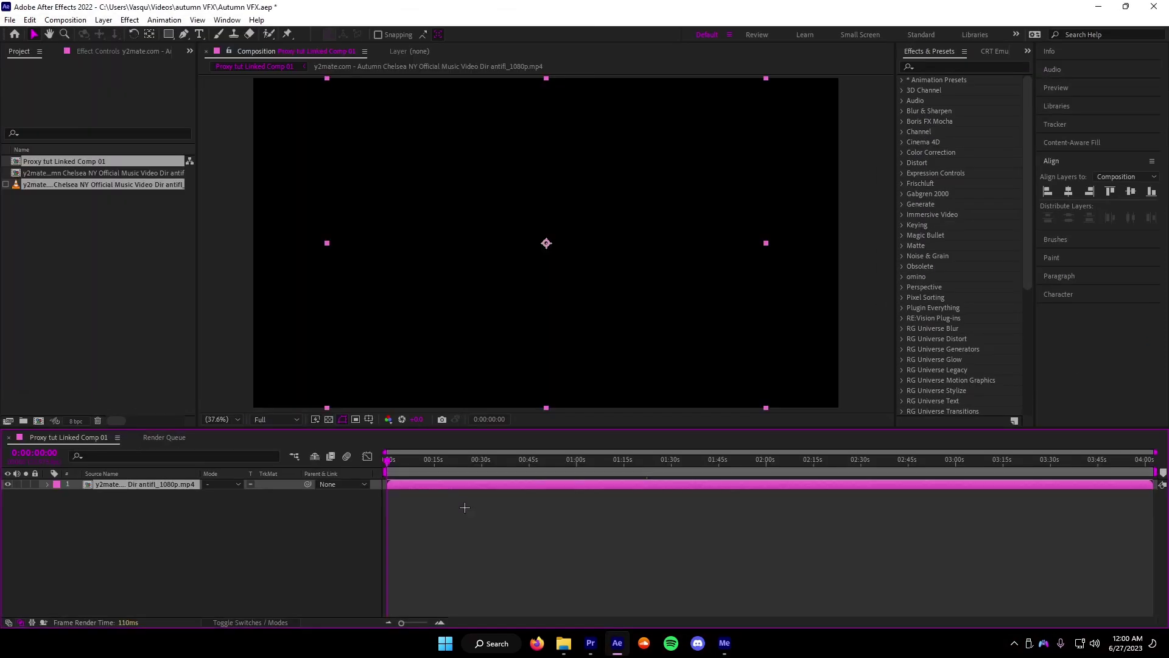
{"action": "left_click_drag", "start_coordinate": [412, 465], "coordinate": [415, 489]}
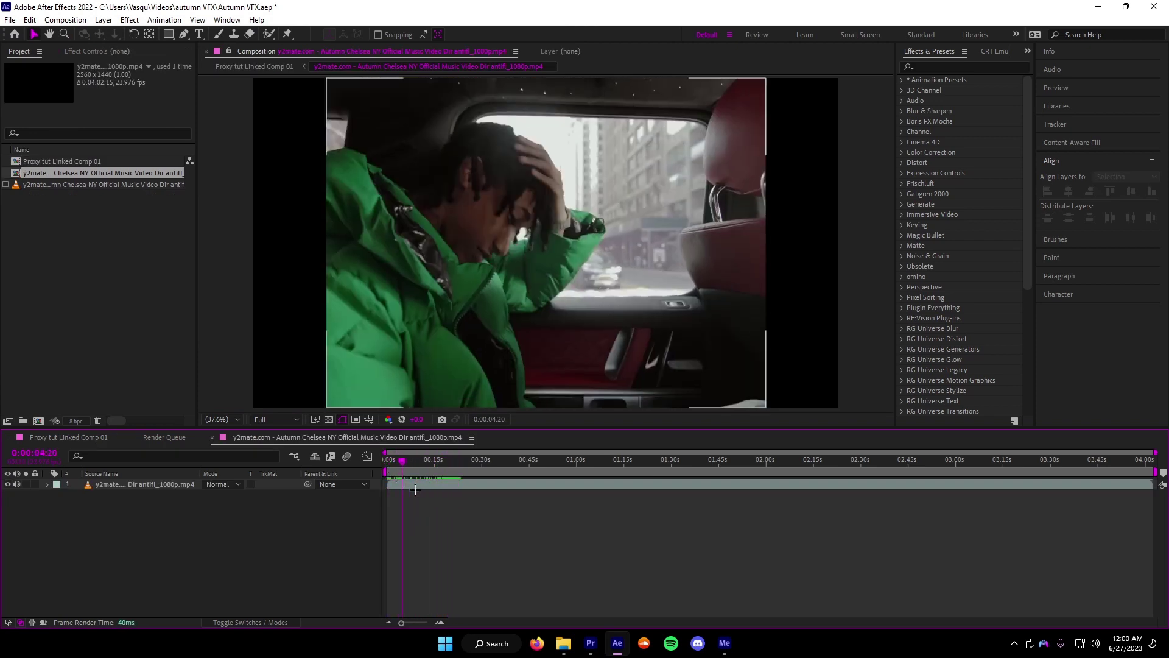
{"action": "left_click", "coordinate": [134, 438]}
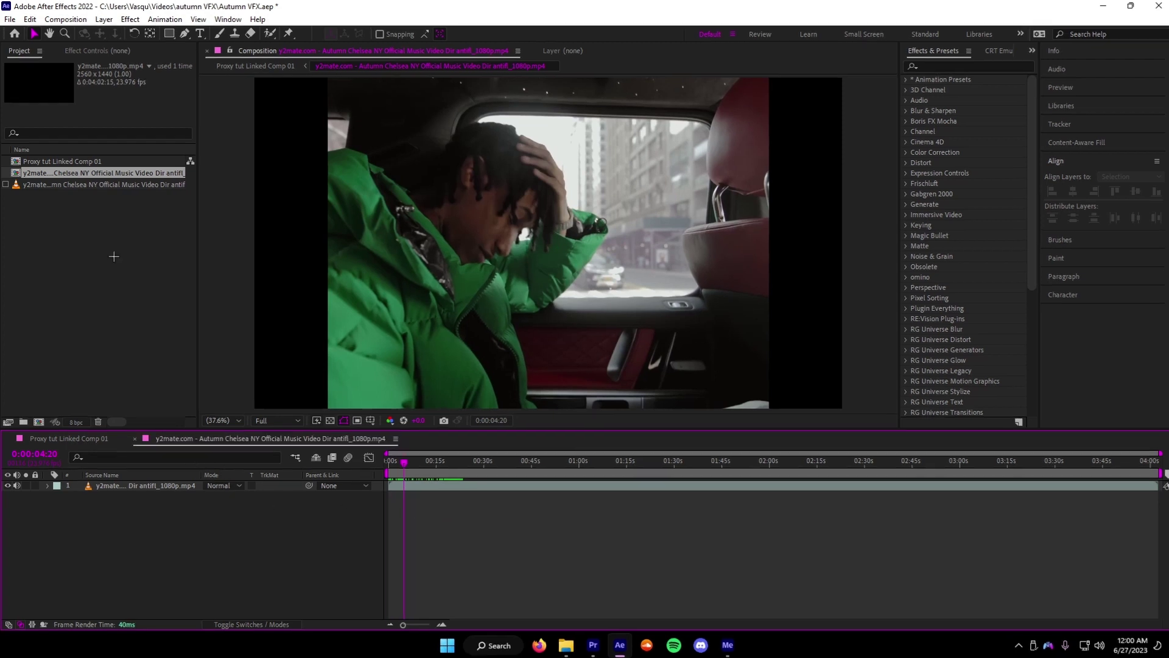
{"action": "left_click", "coordinate": [112, 253]}
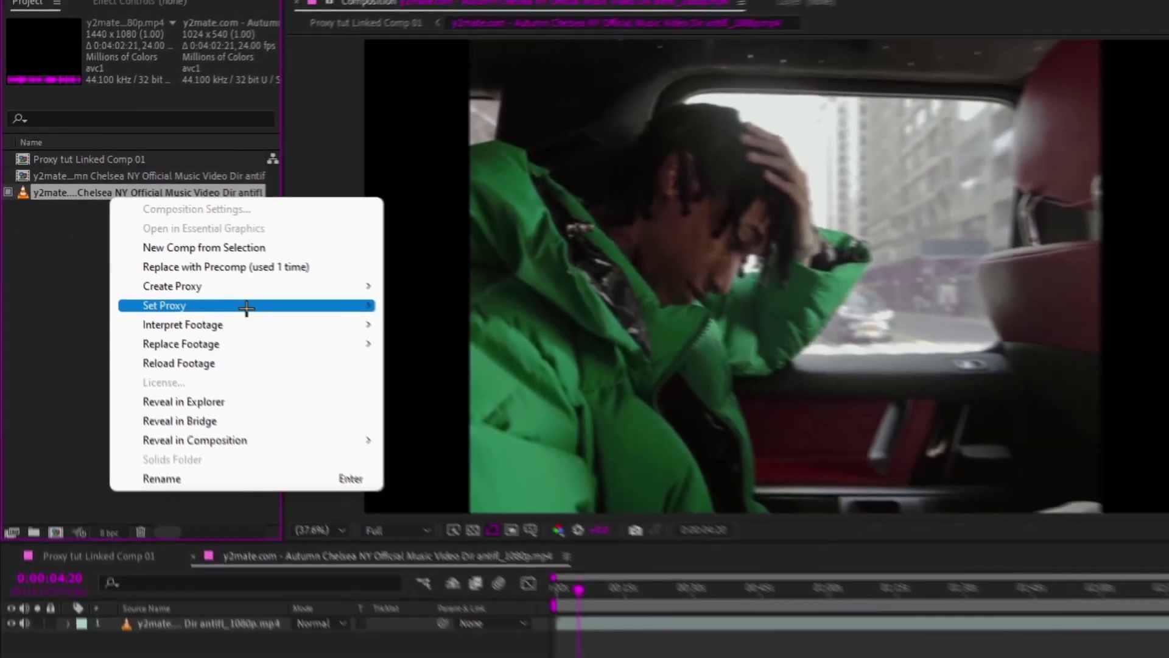
- Set the footage's proxy to the video in Videos > autumn VFX > Proxies
{"action": "mouse_move", "coordinate": [340, 363]}
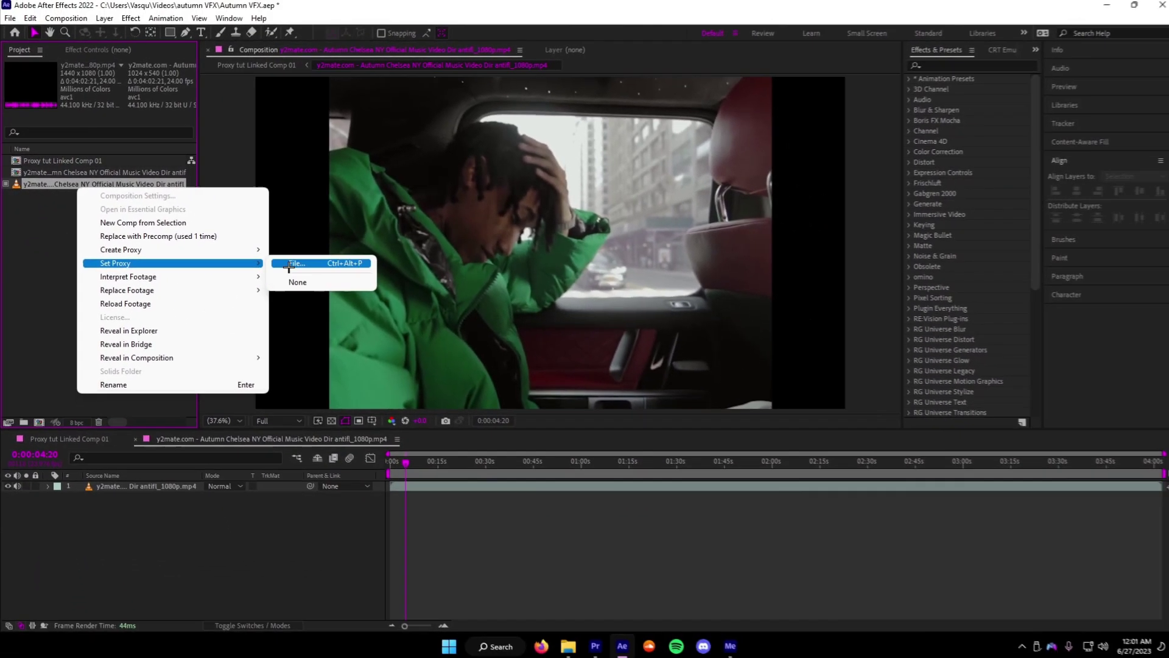
{"action": "left_click", "coordinate": [360, 283]}
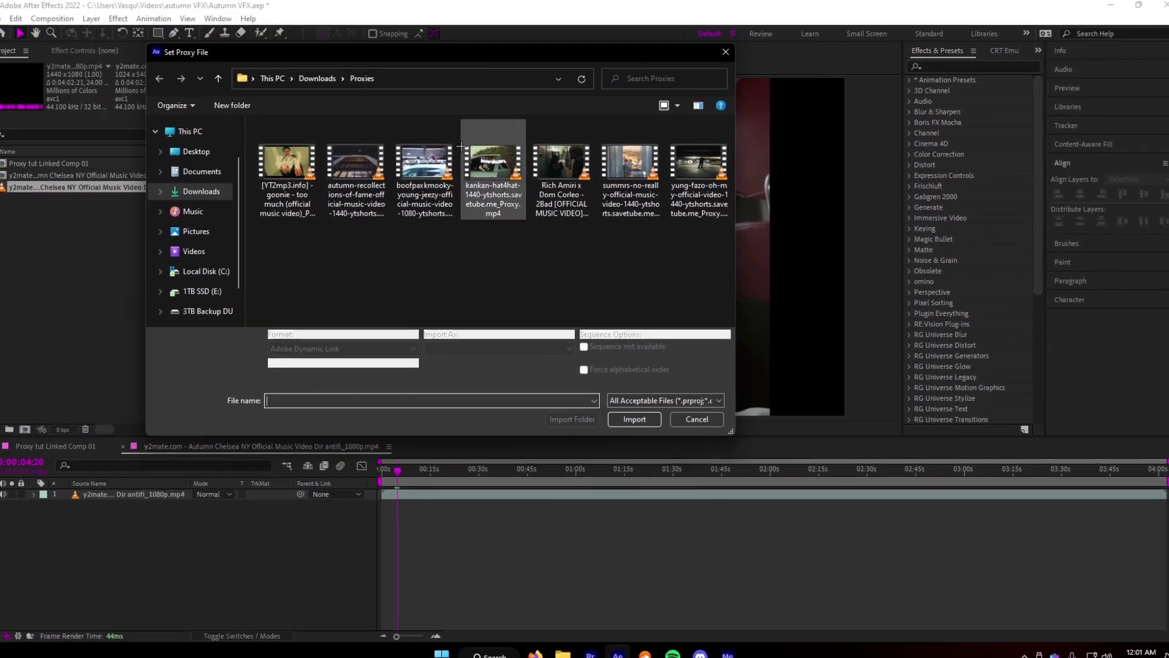
{"action": "left_click", "coordinate": [193, 259]}
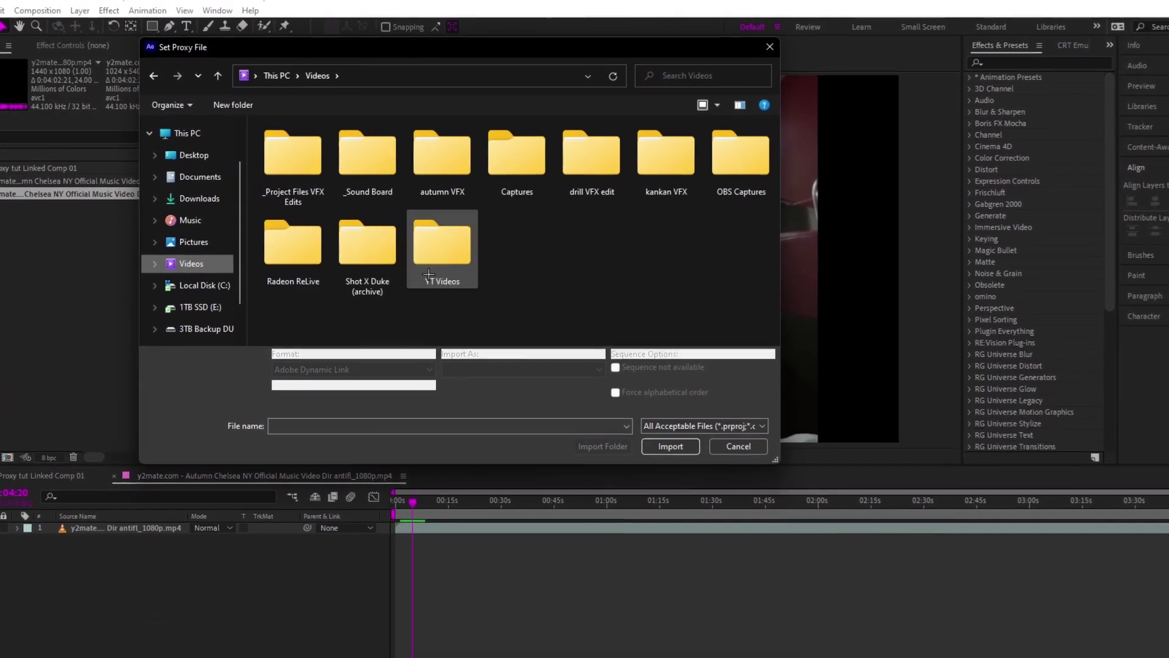
{"action": "double_click", "coordinate": [456, 159]}
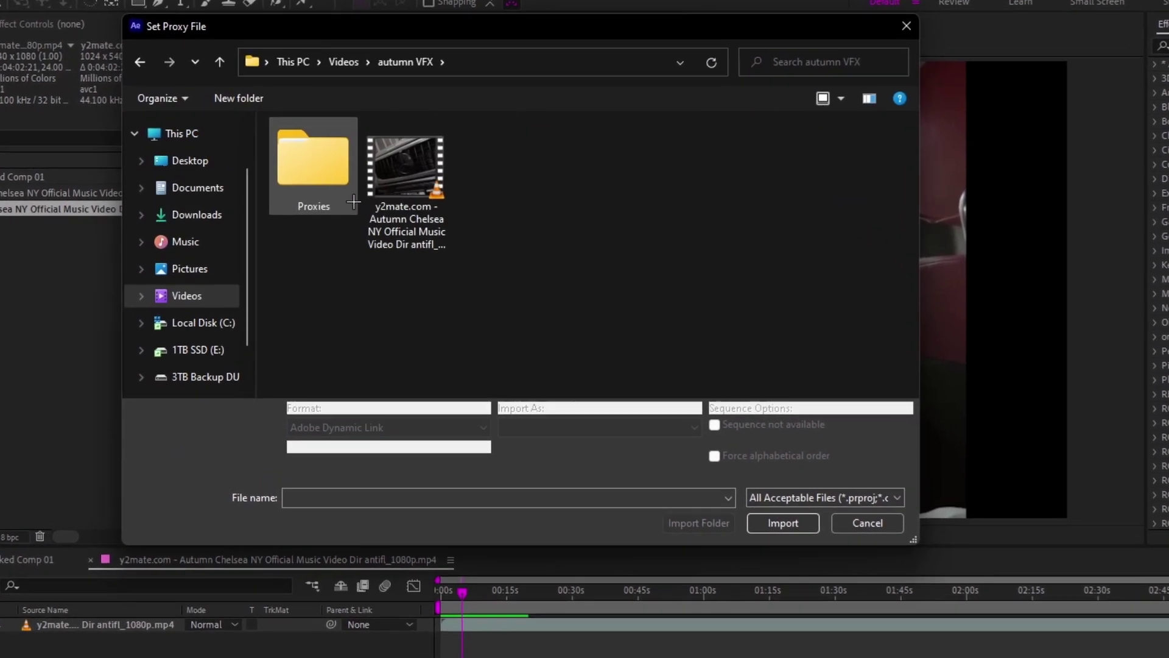
{"action": "left_click", "coordinate": [335, 185]}
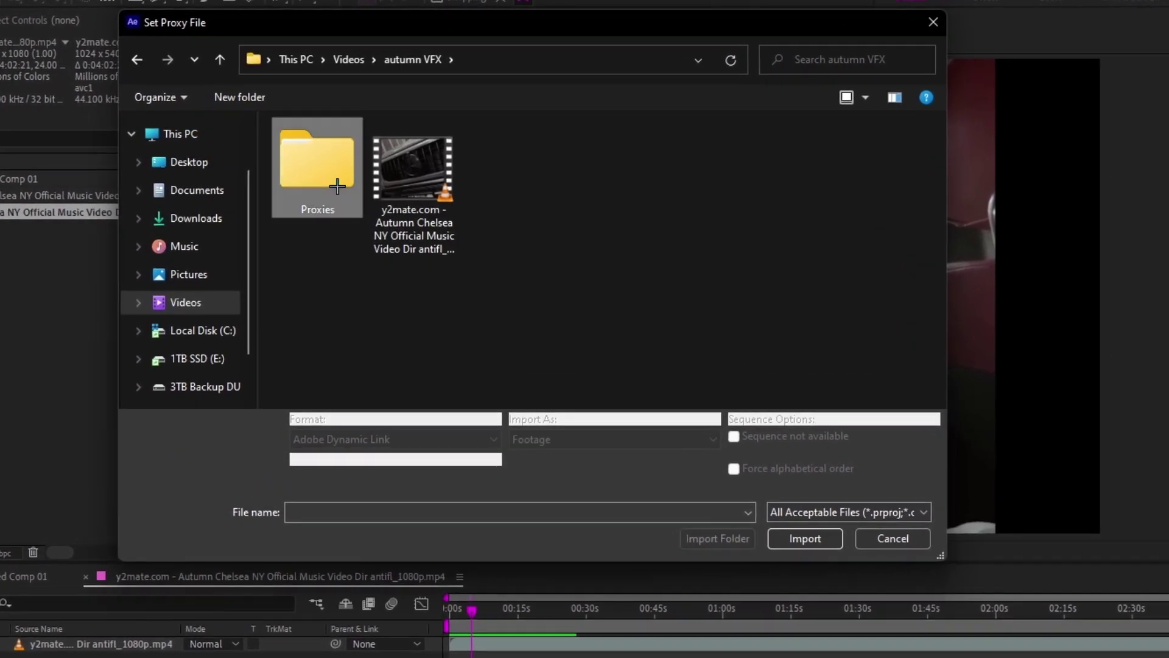
{"action": "double_click", "coordinate": [317, 176]}
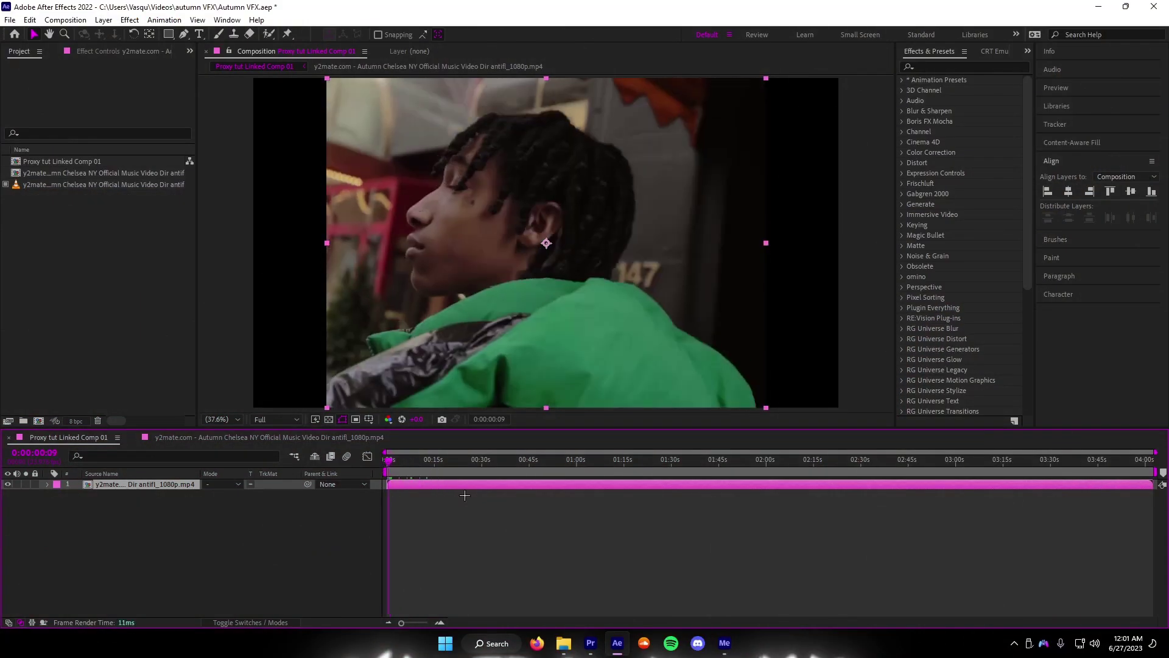
- Queue the music video comp in the Render Queue with Ctrl+M
{"action": "left_click", "coordinate": [464, 495]}
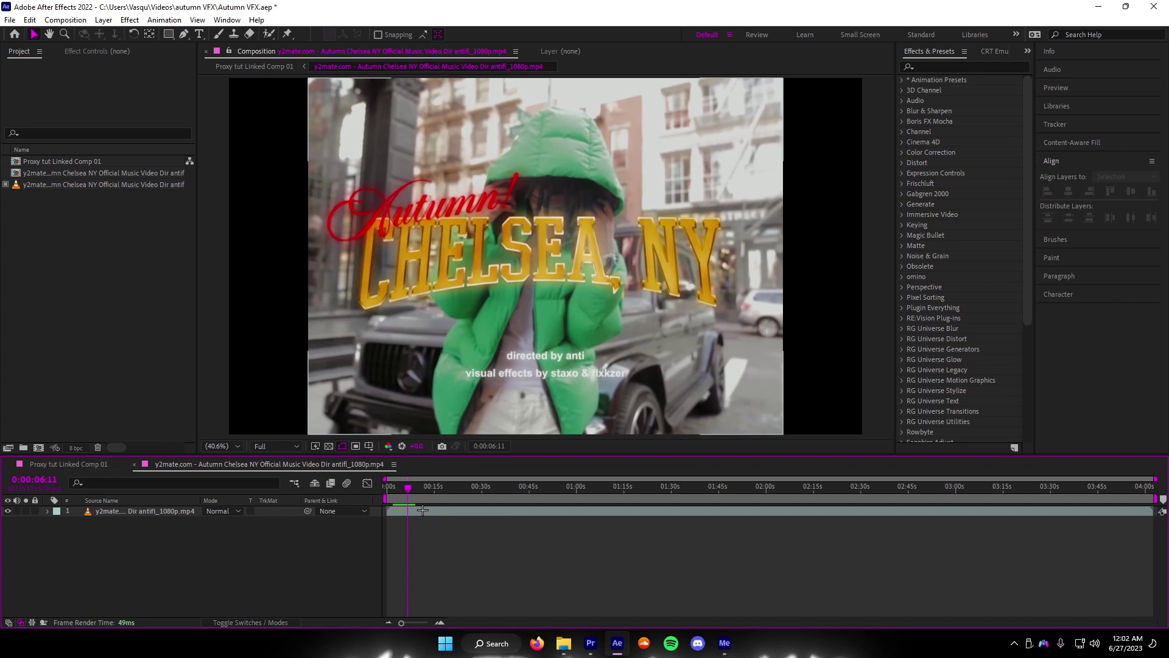
{"action": "key", "text": "ctrl+m"}
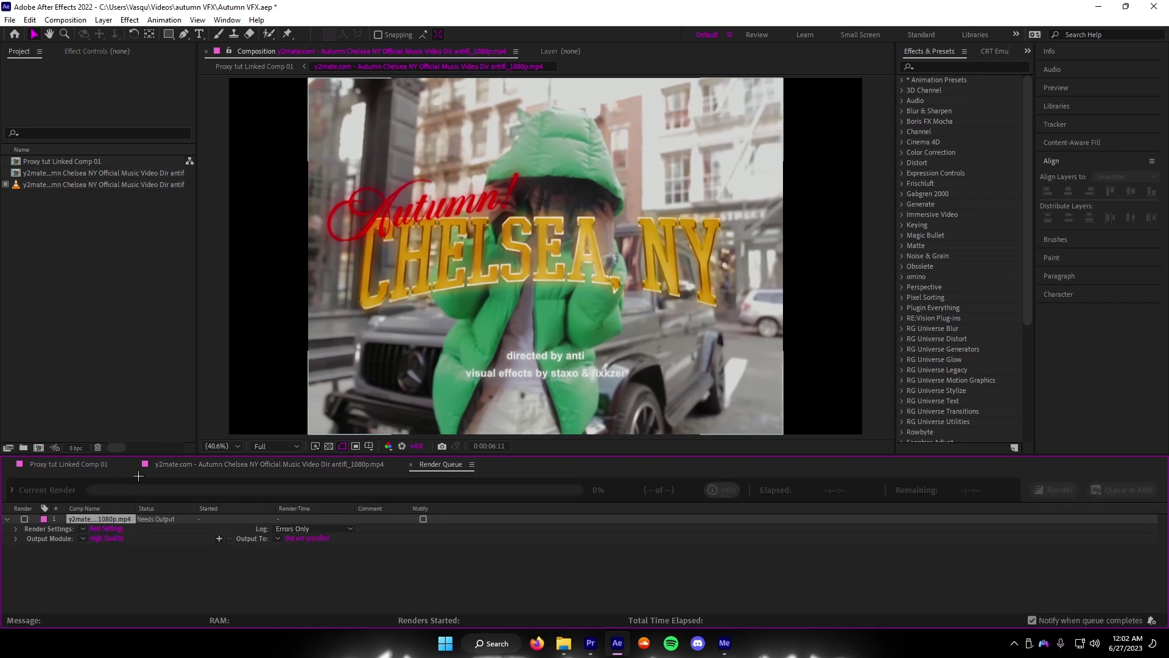
{"action": "left_click", "coordinate": [594, 642]}
- Leave After Effects and bring the Proxy tut project's Sequence 02 forward in Premiere Pro
{"action": "left_click", "coordinate": [616, 643]}
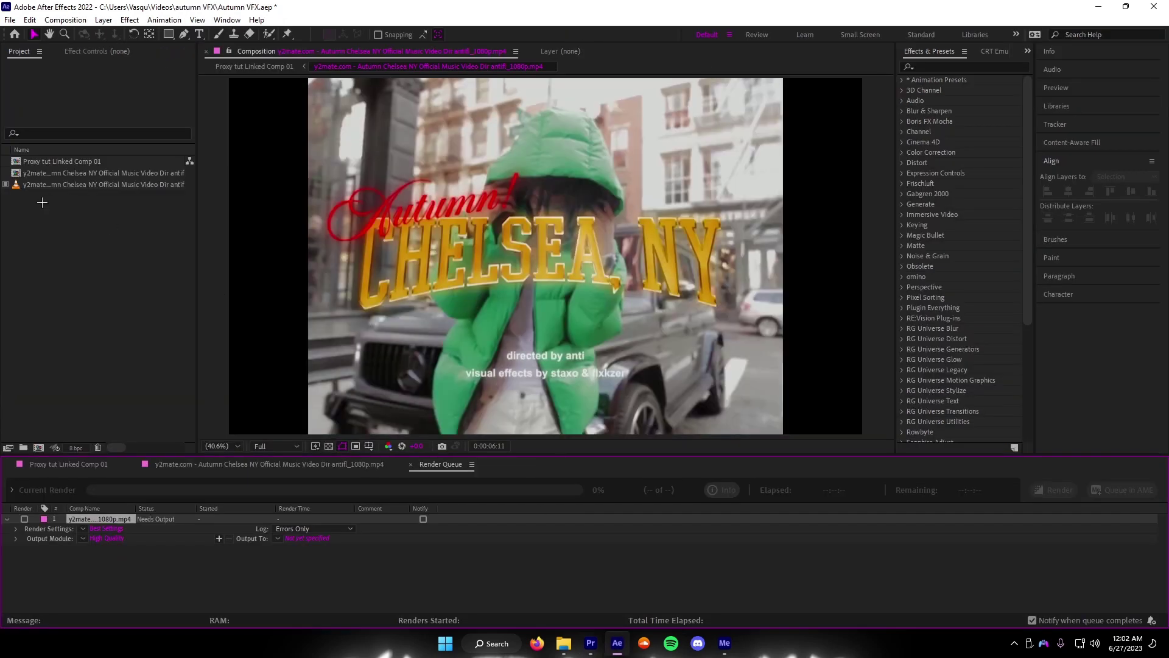
{"action": "left_click", "coordinate": [12, 198]}
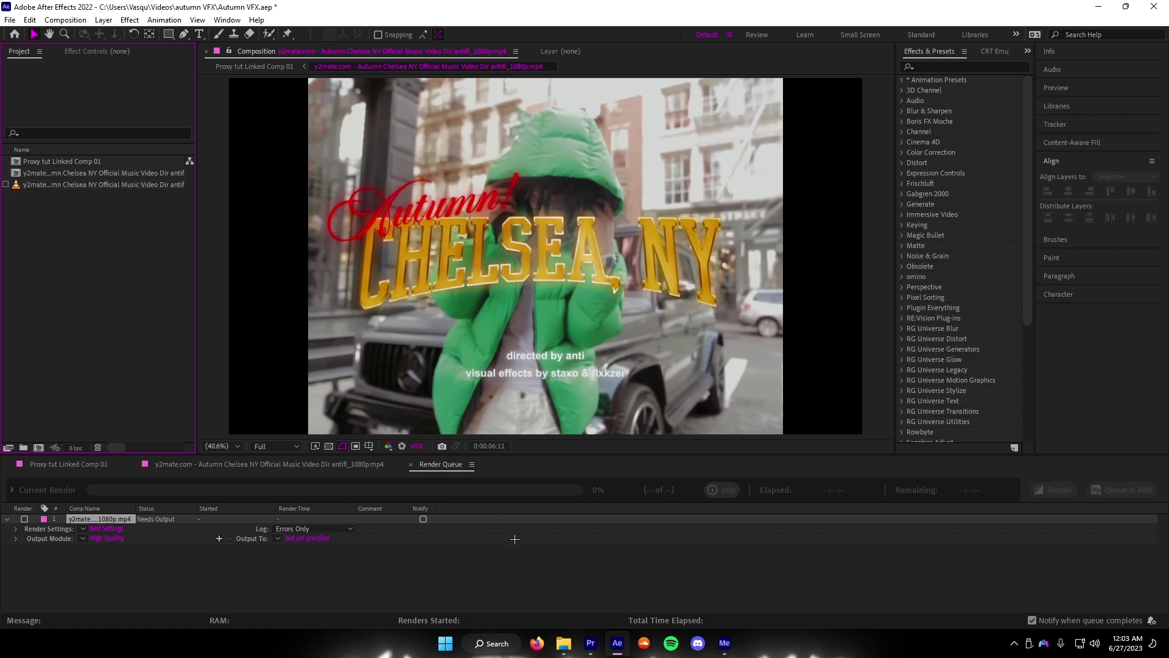
{"action": "left_click", "coordinate": [590, 642]}
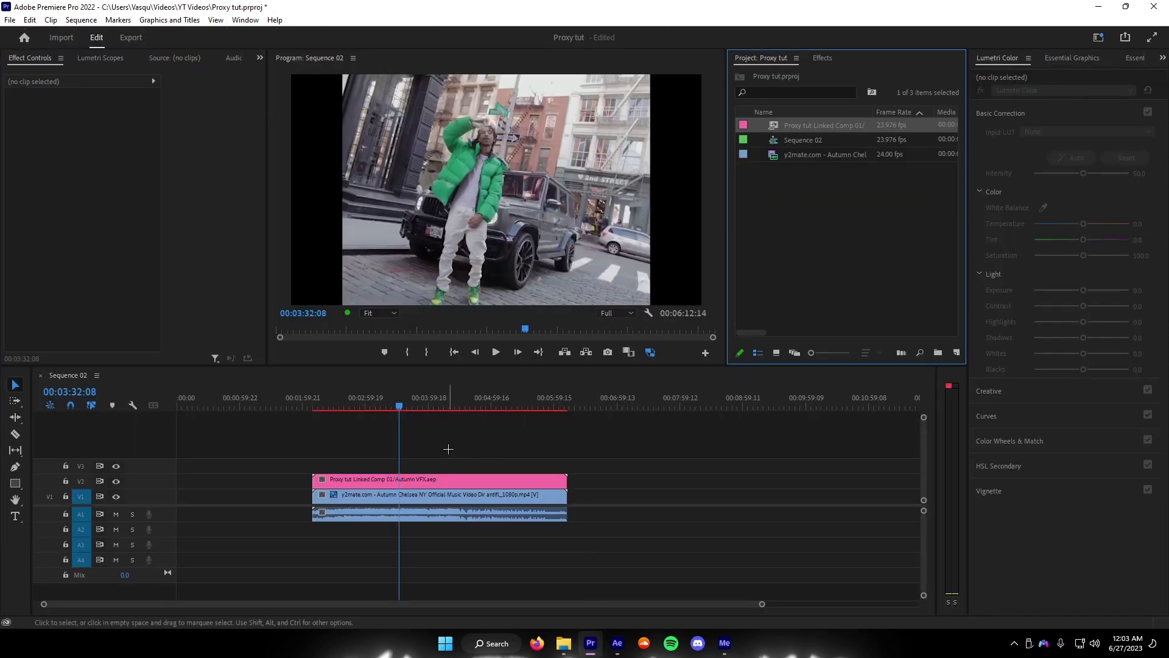
- Mark In/Out around the clips and open the export settings for Sequence 02
{"action": "key", "text": "x"}
{"action": "key", "text": "ctrl+m"}
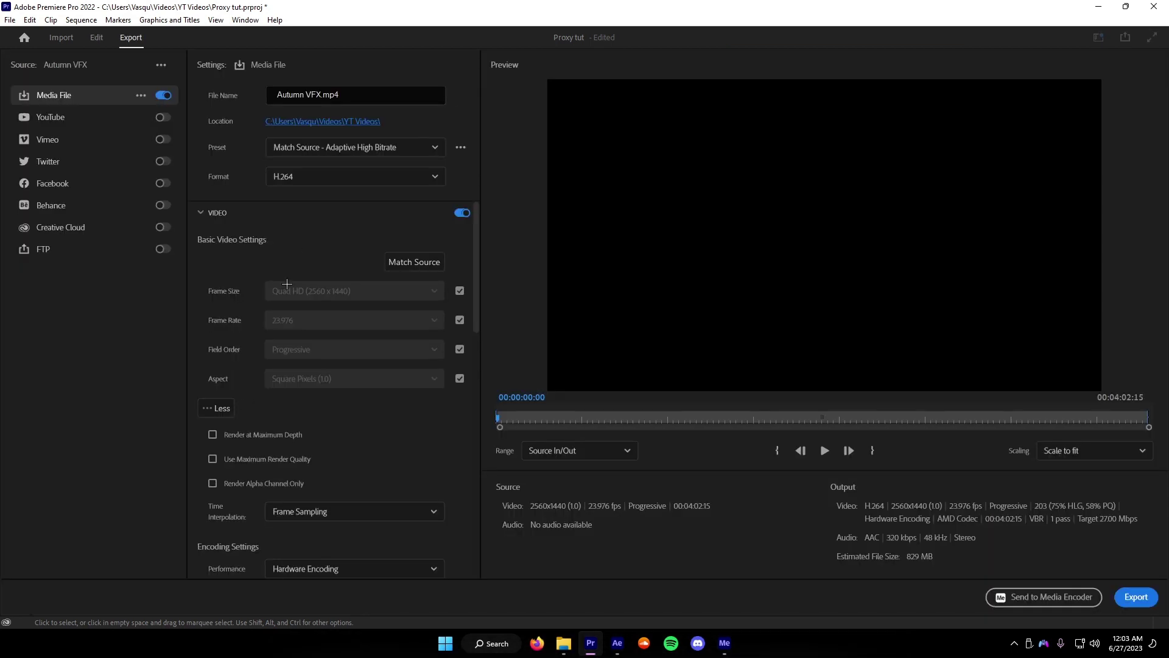
{"action": "scroll", "coordinate": [299, 250], "scroll_direction": "down", "scroll_amount": 3}
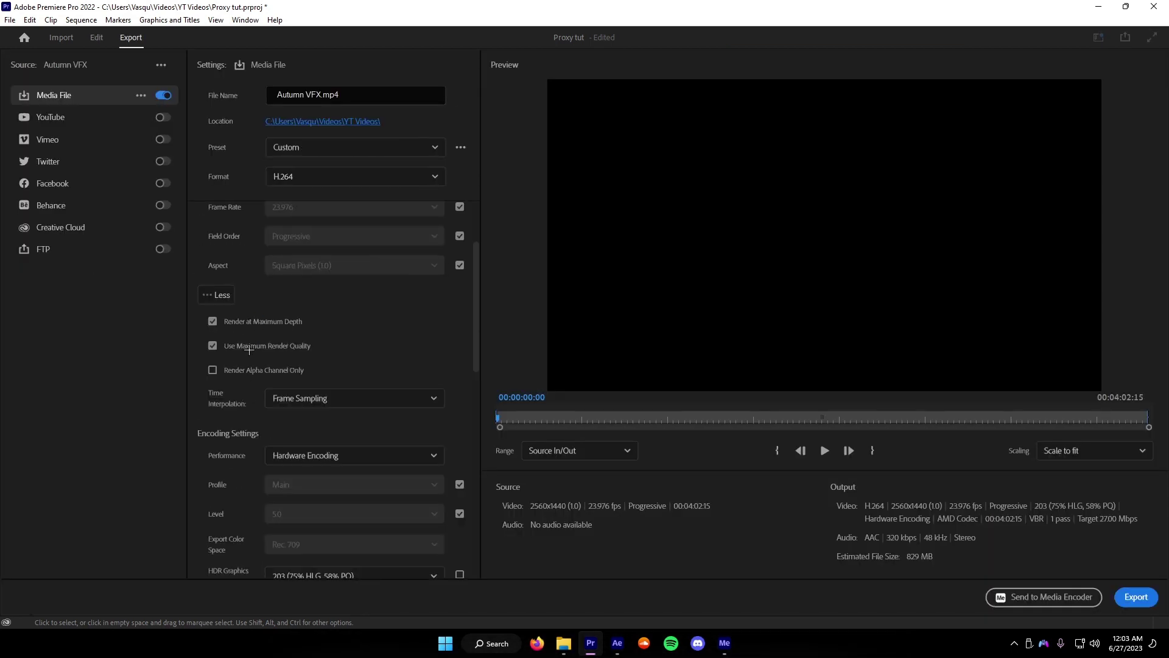
{"action": "scroll", "coordinate": [244, 390], "scroll_direction": "down", "scroll_amount": 6}
{"action": "scroll", "coordinate": [244, 419], "scroll_direction": "up", "scroll_amount": 9}
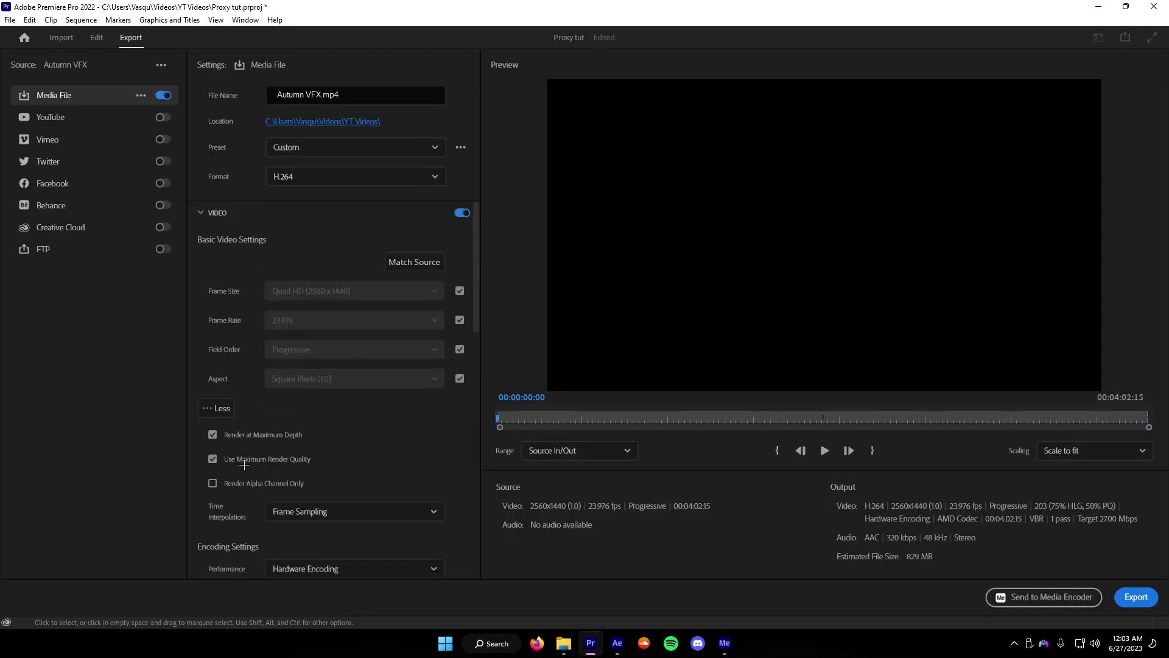
{"action": "scroll", "coordinate": [255, 462], "scroll_direction": "down", "scroll_amount": 9}
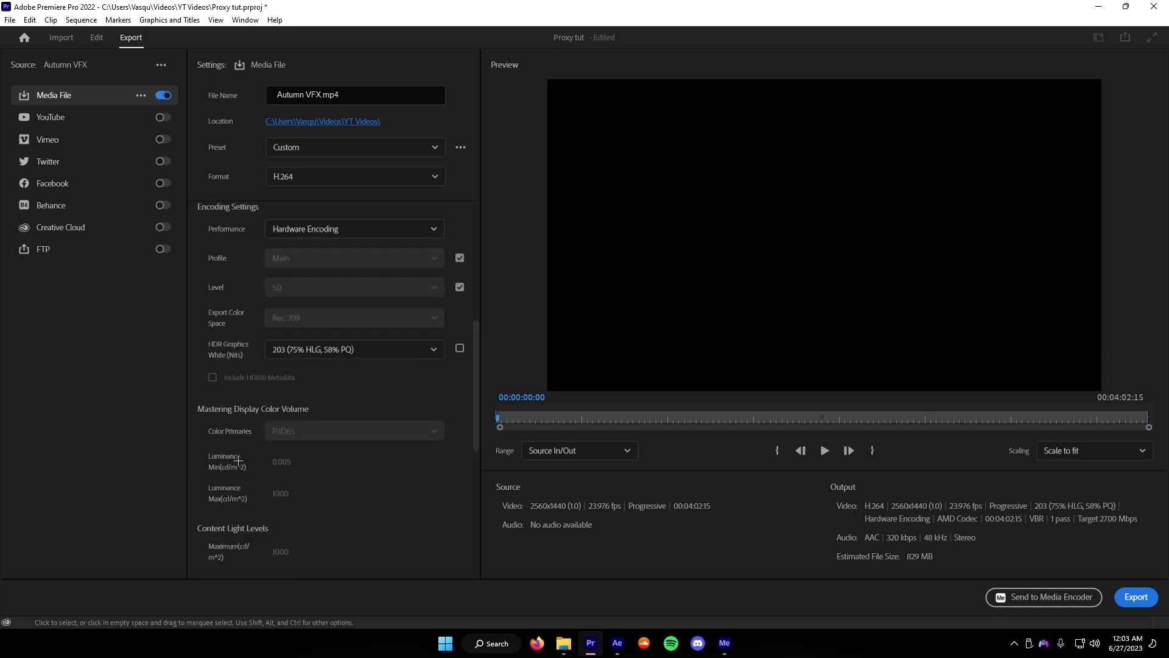
{"action": "scroll", "coordinate": [259, 438], "scroll_direction": "up", "scroll_amount": 3}
{"action": "scroll", "coordinate": [274, 378], "scroll_direction": "down", "scroll_amount": 5}
{"action": "scroll", "coordinate": [287, 420], "scroll_direction": "down", "scroll_amount": 4}
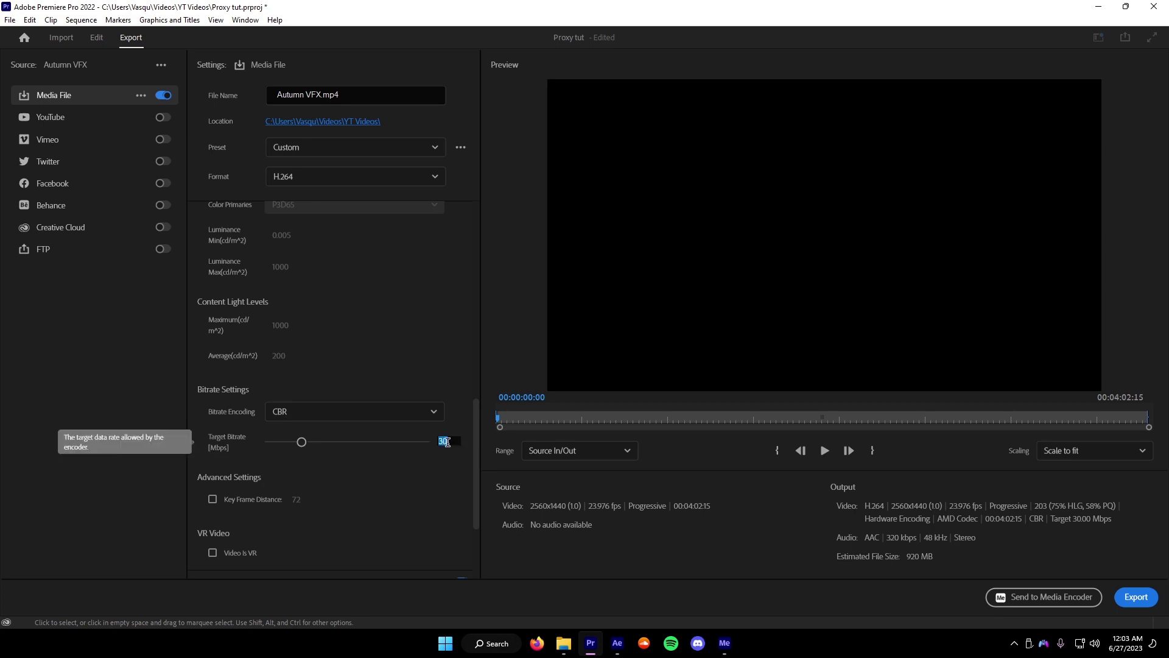
- Set a 30 Mbps CBR target bitrate and queue the H.264 export in Media Encoder
{"action": "left_click", "coordinate": [449, 449]}
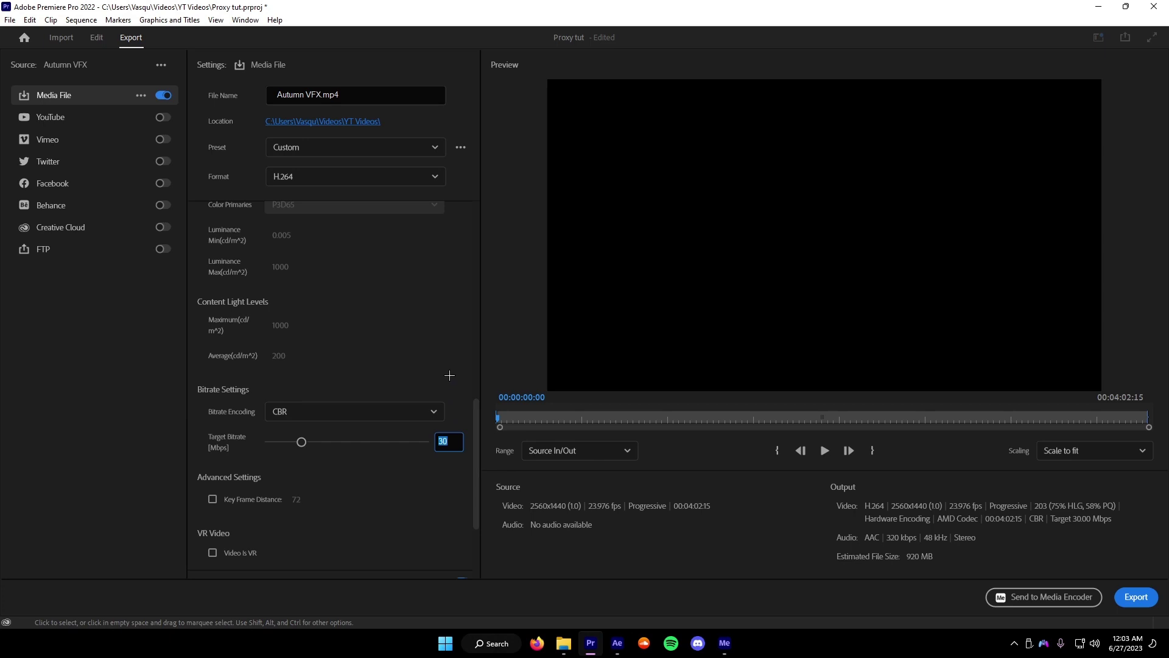
{"action": "key", "text": "Return"}
{"action": "scroll", "coordinate": [247, 457], "scroll_direction": "down", "scroll_amount": 2}
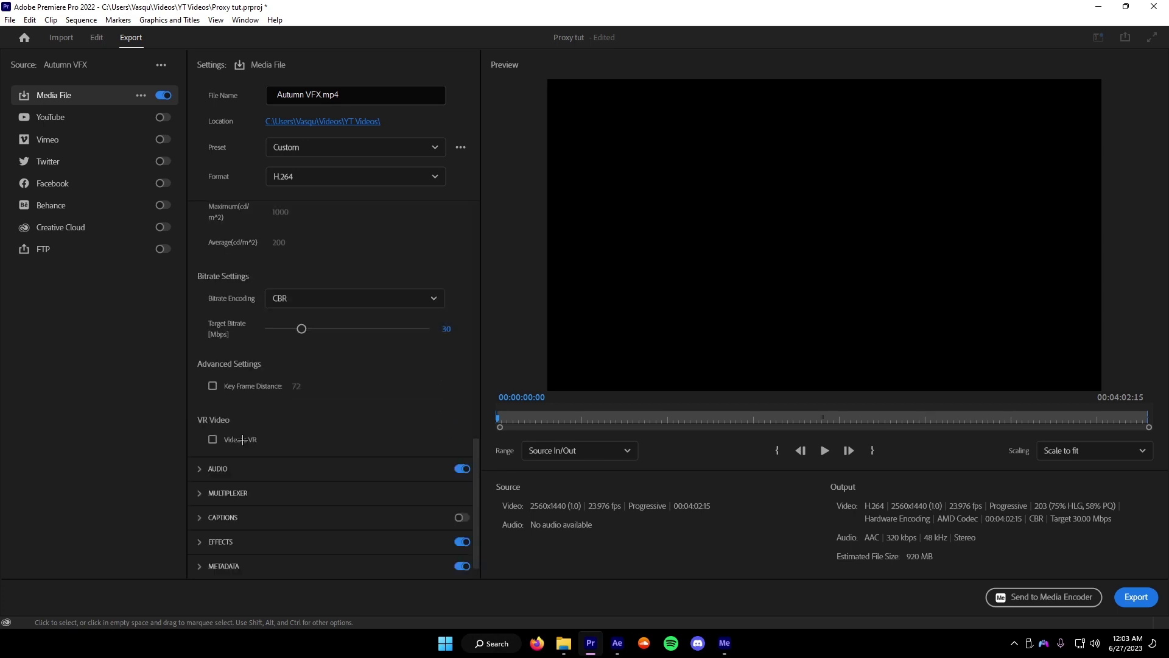
{"action": "scroll", "coordinate": [243, 439], "scroll_direction": "up", "scroll_amount": 10}
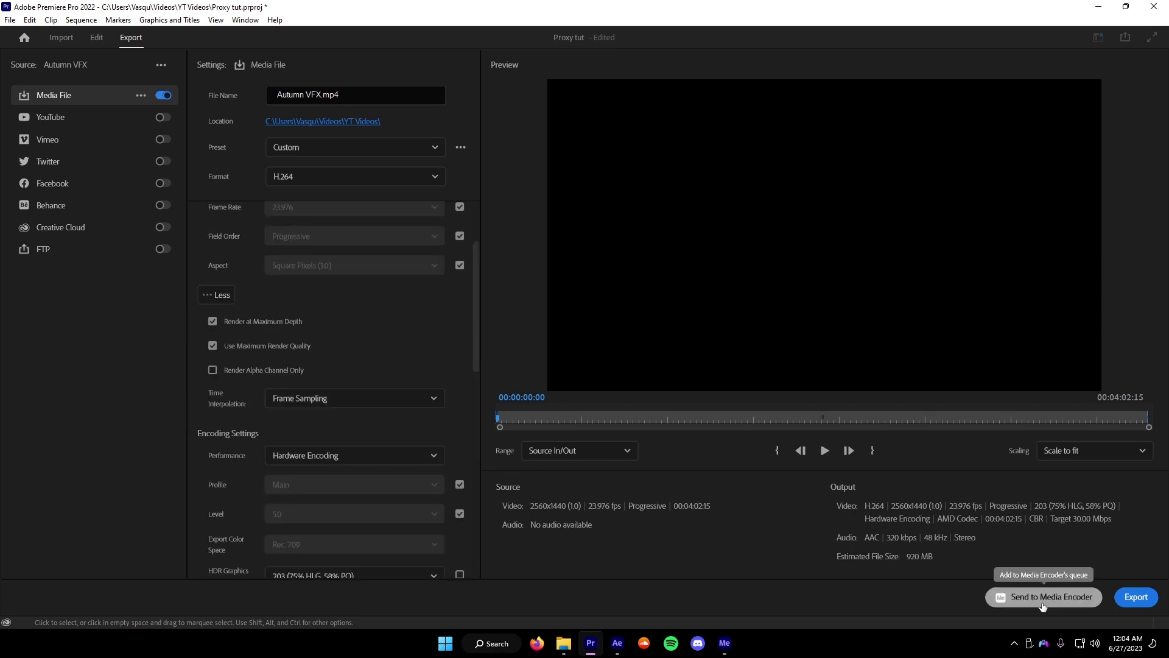
{"action": "left_click", "coordinate": [1041, 597]}
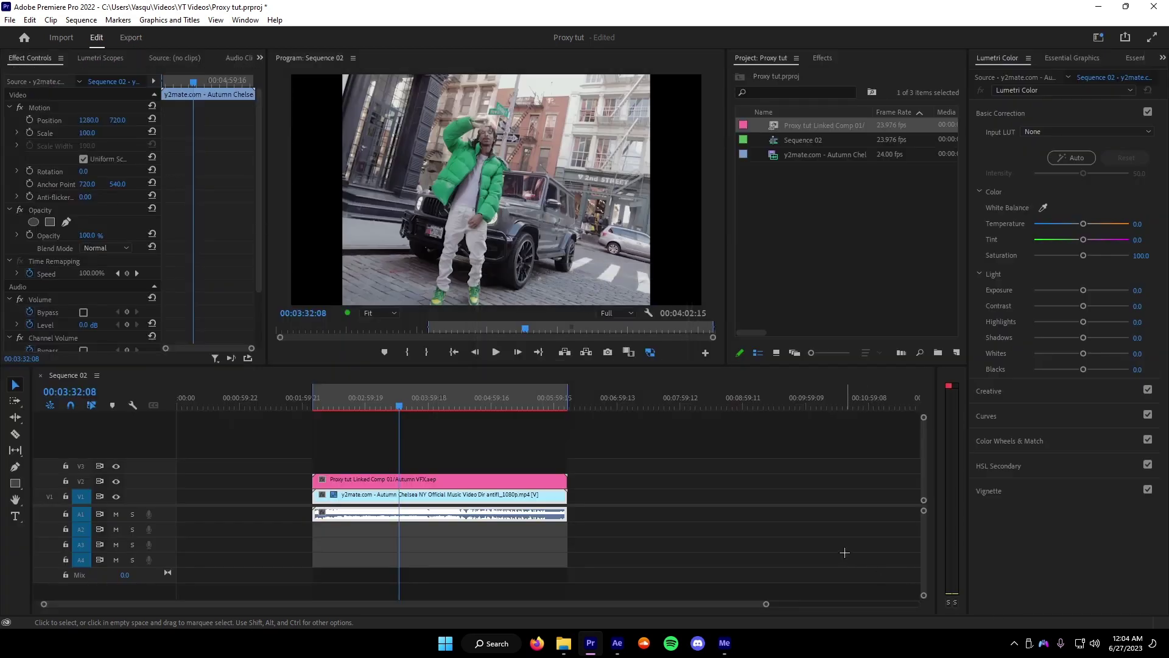